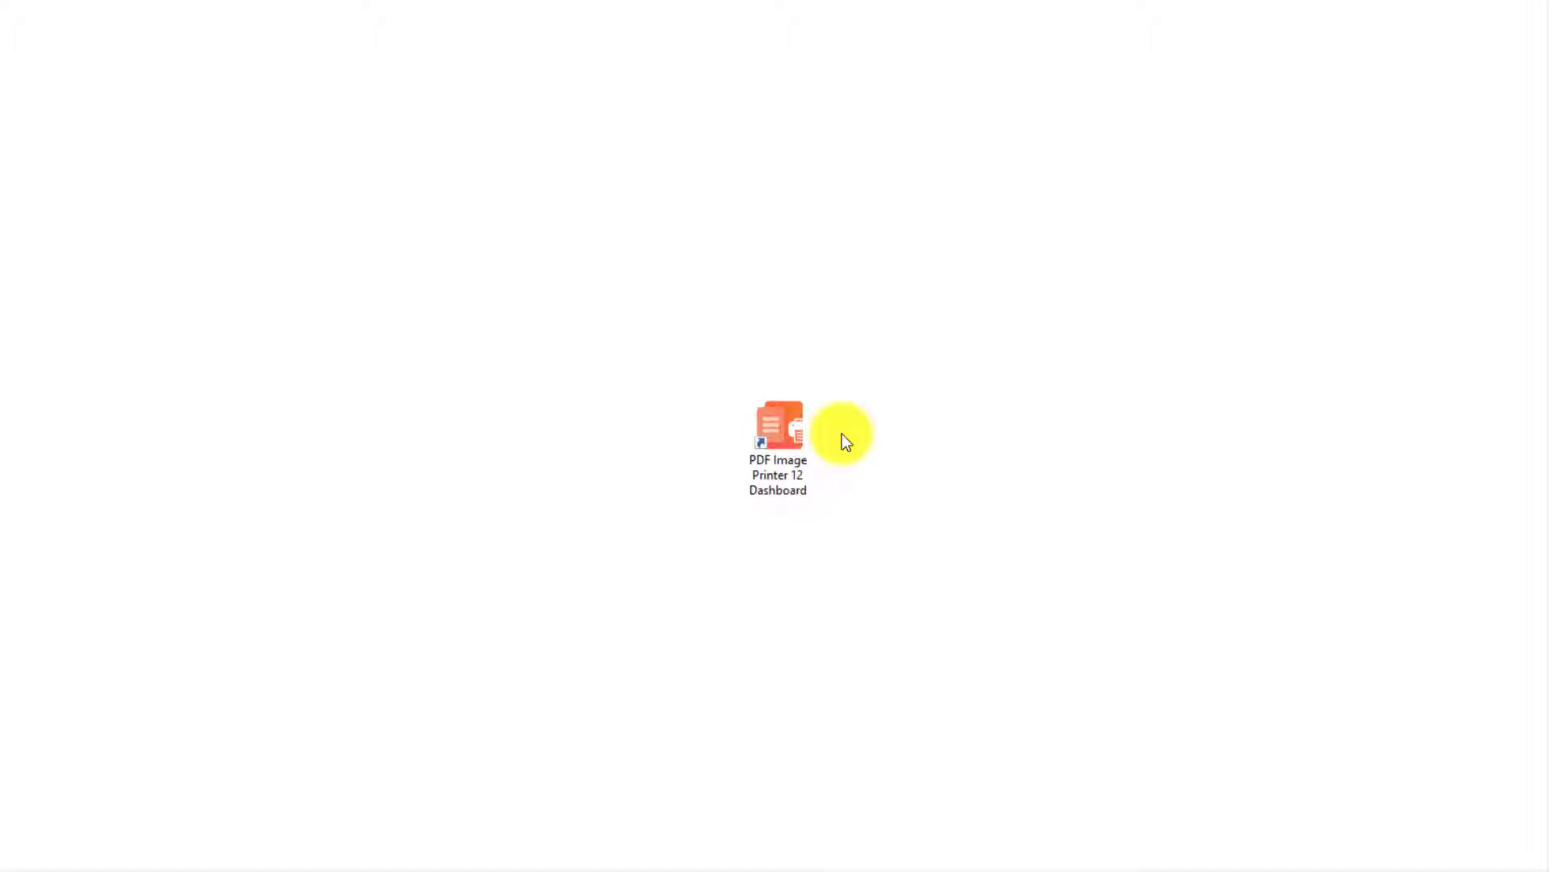
- Create a new printer profile named "Serialized PDF" with the description "Create serialized PDF files"
{"action": "left_click", "coordinate": [793, 417]}
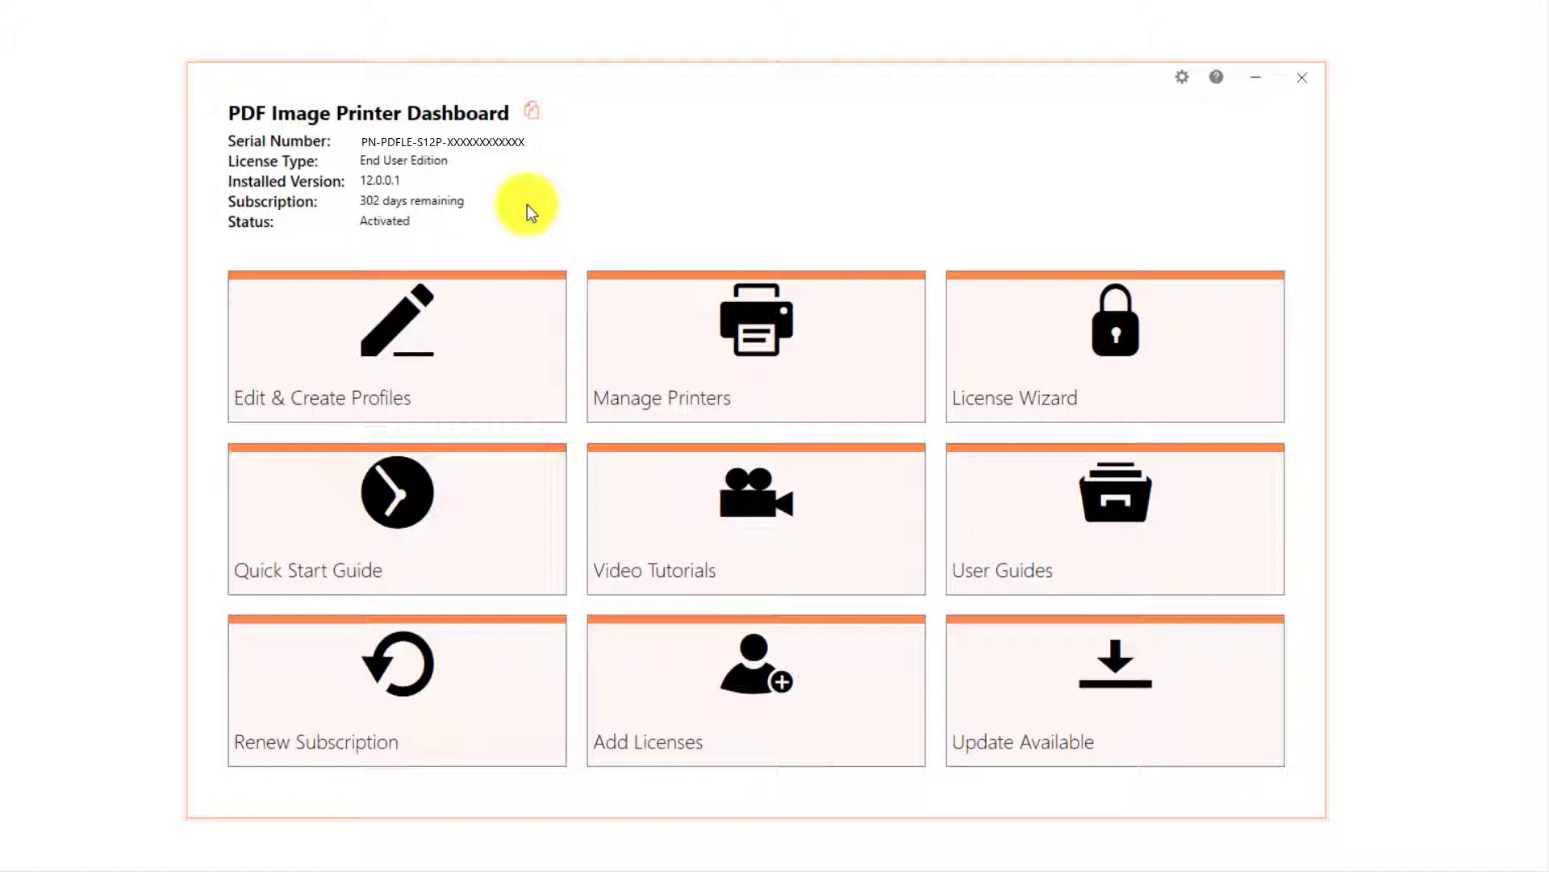
{"action": "left_click", "coordinate": [511, 364]}
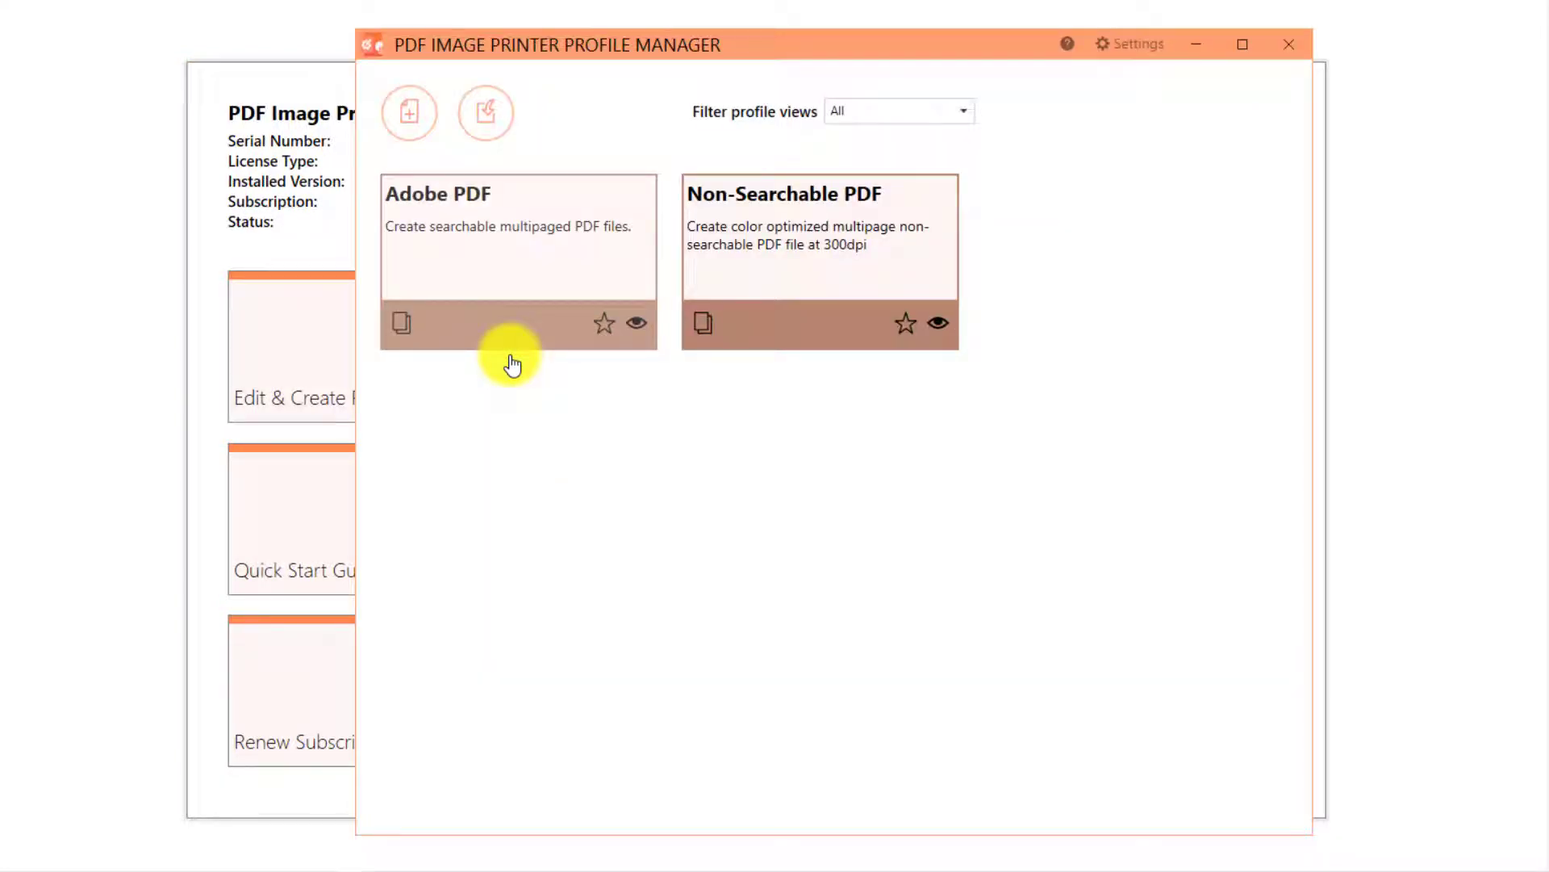
{"action": "left_click", "coordinate": [428, 127]}
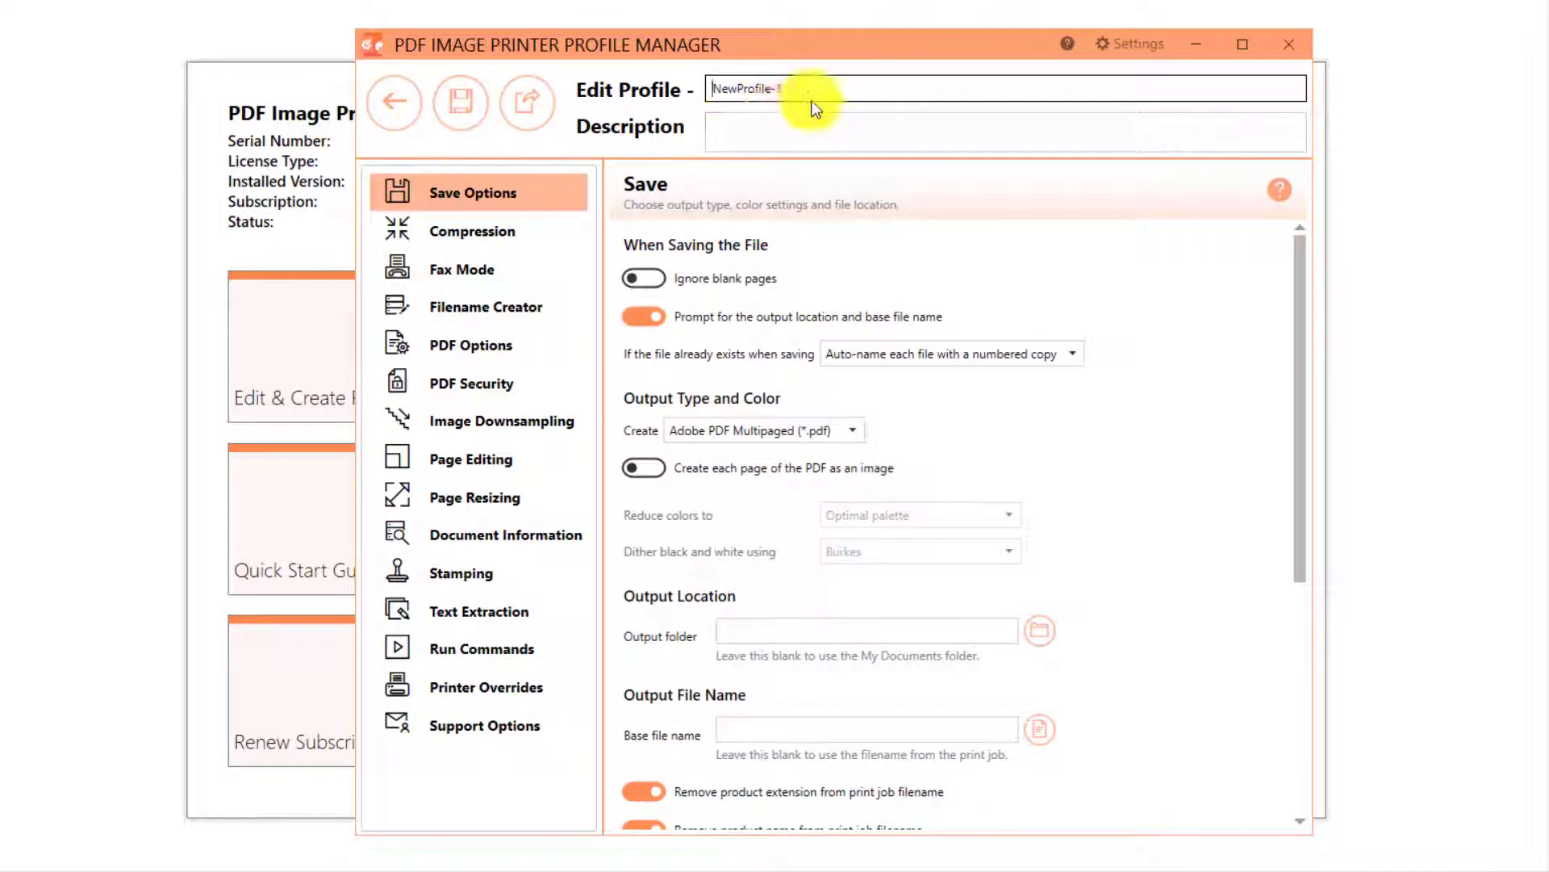
{"action": "left_click_drag", "start_coordinate": [807, 89], "coordinate": [708, 92]}
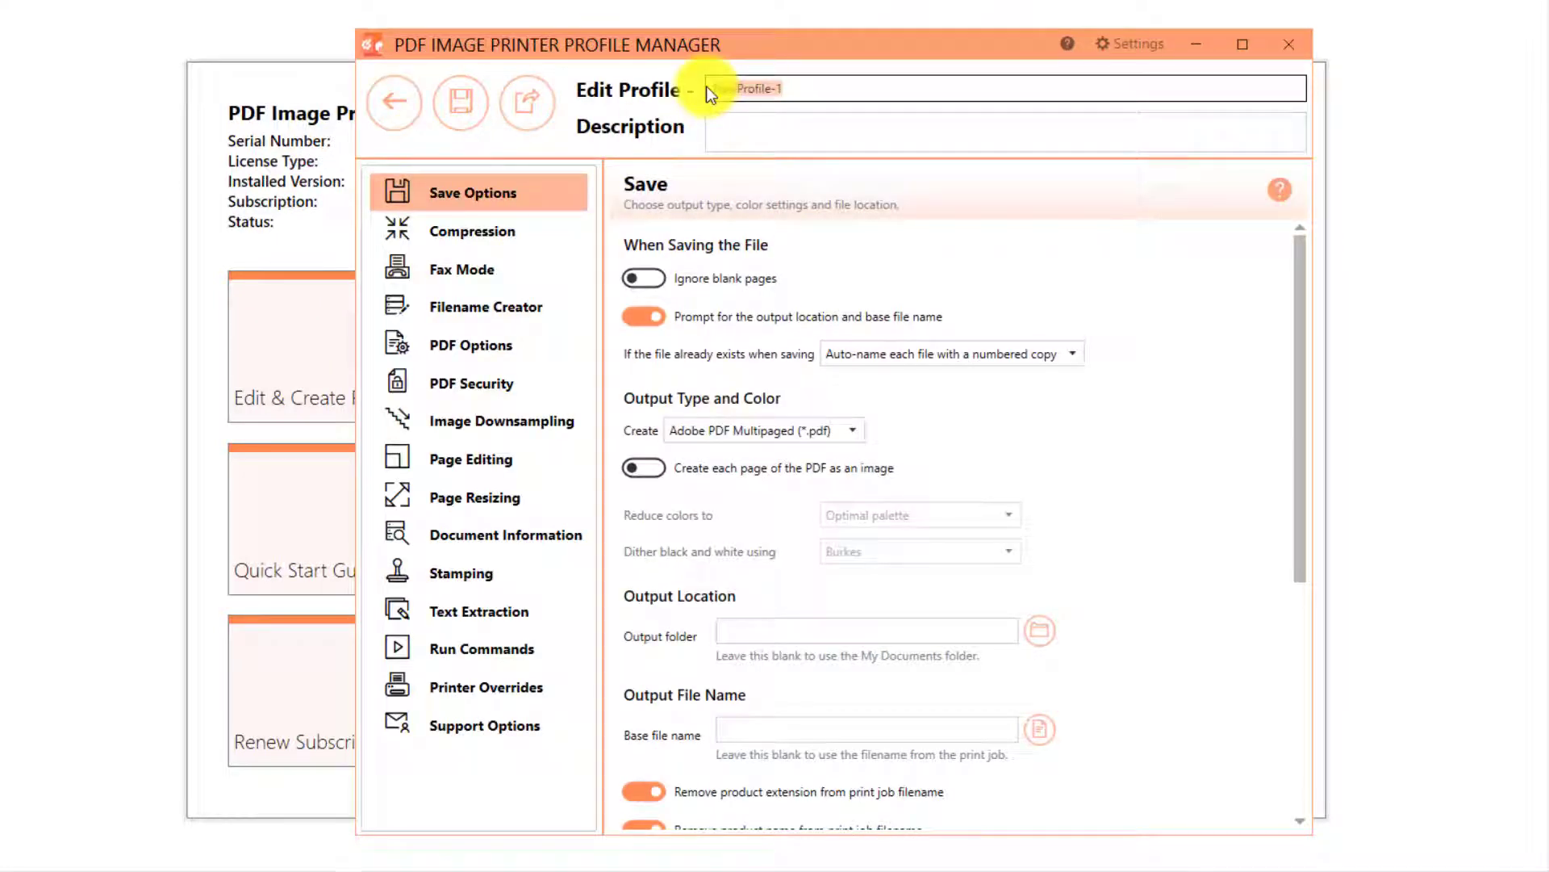
{"action": "key", "text": "BackSpace"}
{"action": "type", "text": "Serialized PDF"}
{"action": "left_click", "coordinate": [710, 128]}
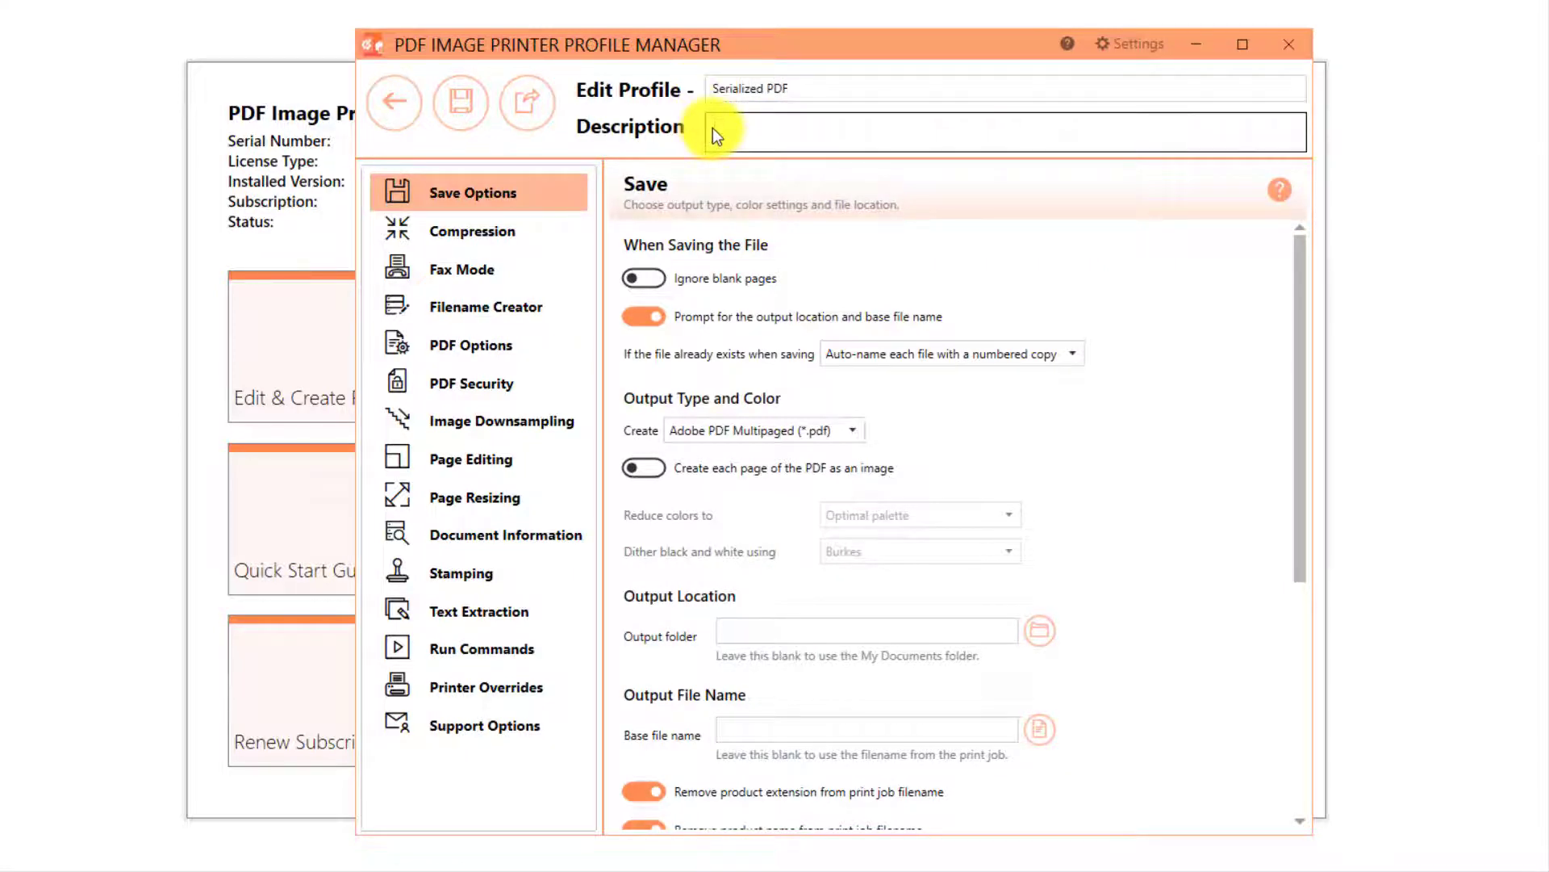
{"action": "type", "text": "d exte ser"}
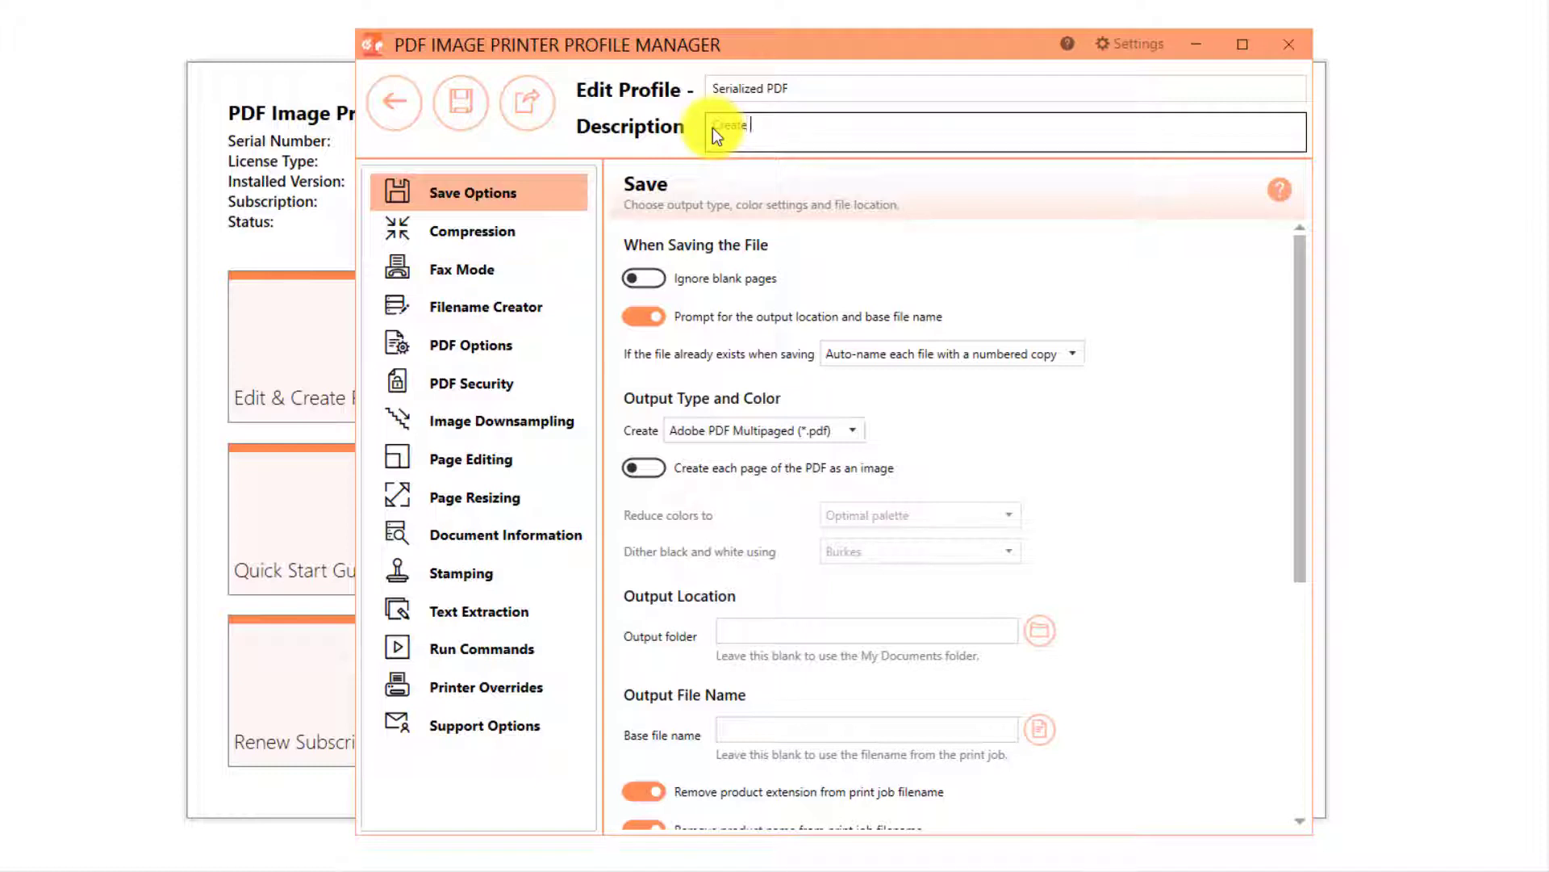
{"action": "type", "text": "ialized PDF files"}
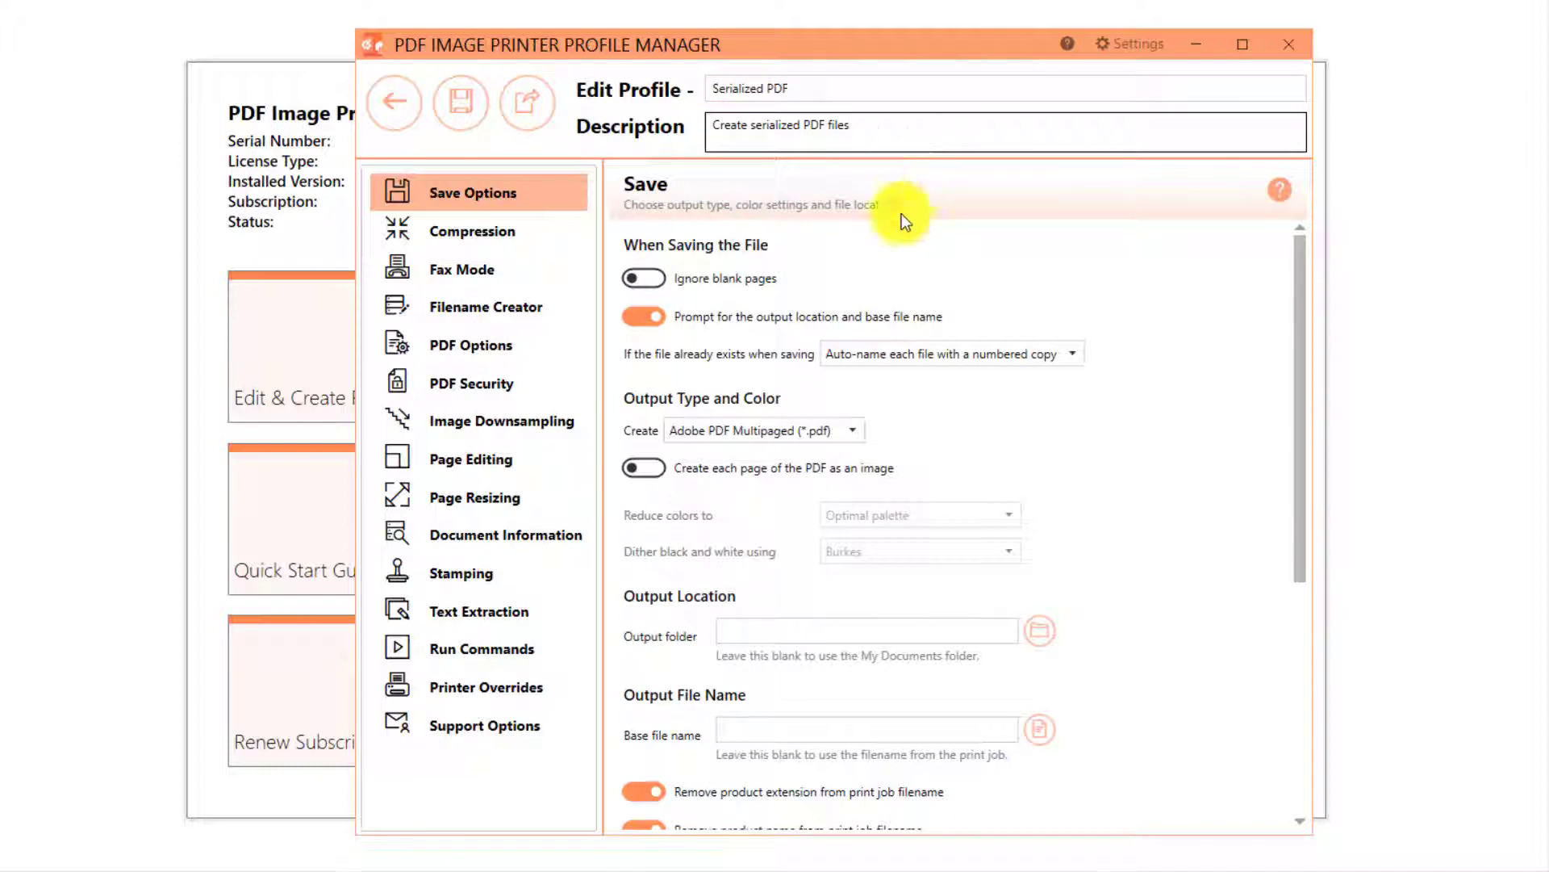
- Set the profile's output type to Adobe PDF Serialized (*.pdf), leaving page-as-image creation off, then save the profile and close the Profile Manager
{"action": "left_click", "coordinate": [845, 437]}
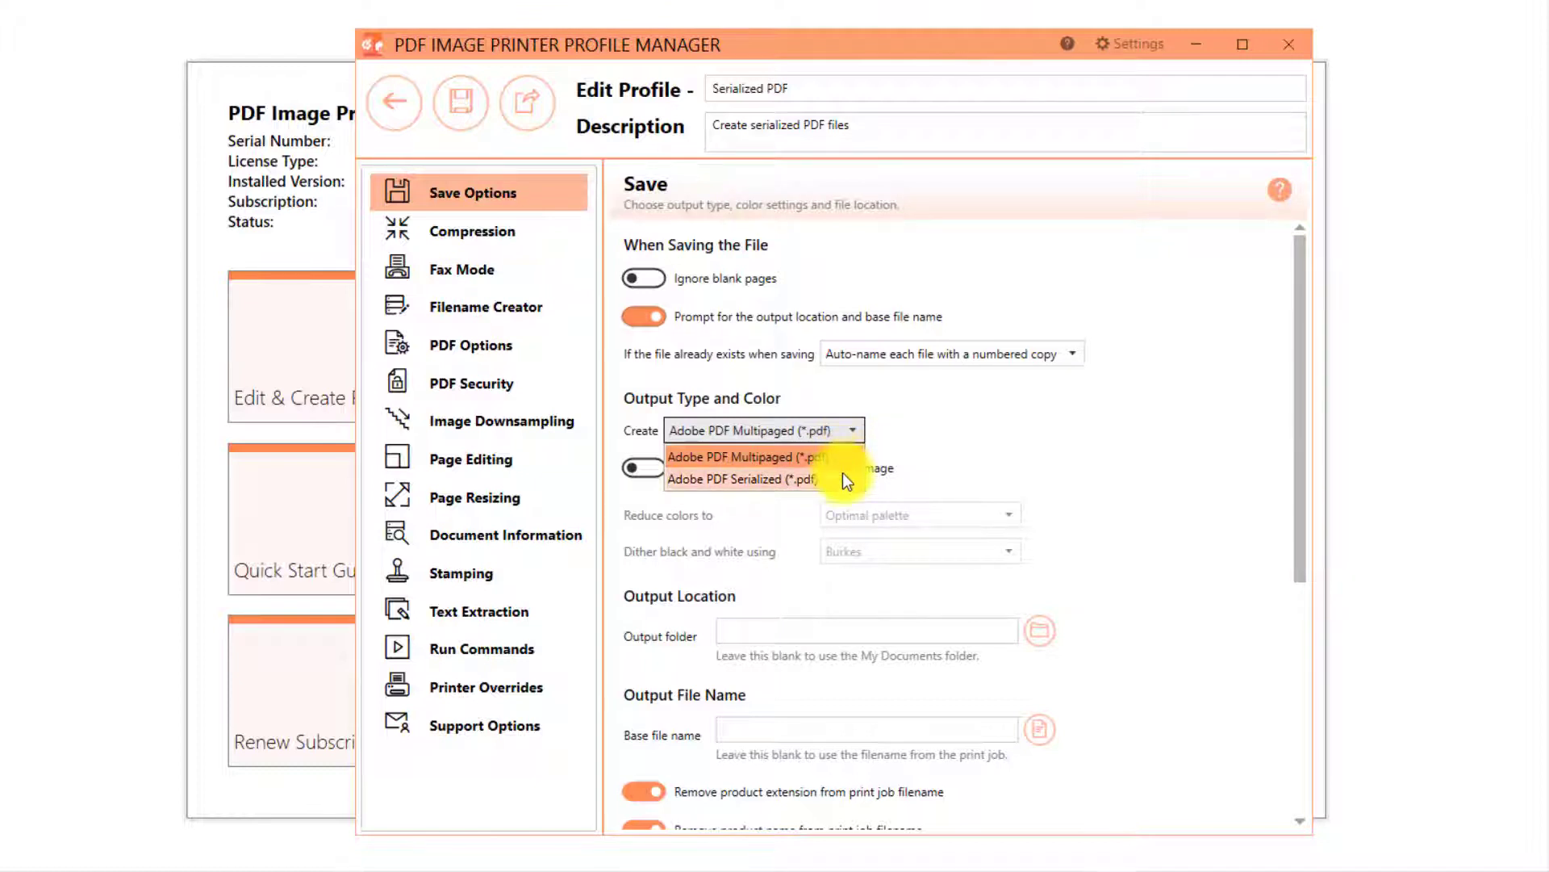
{"action": "left_click", "coordinate": [843, 472]}
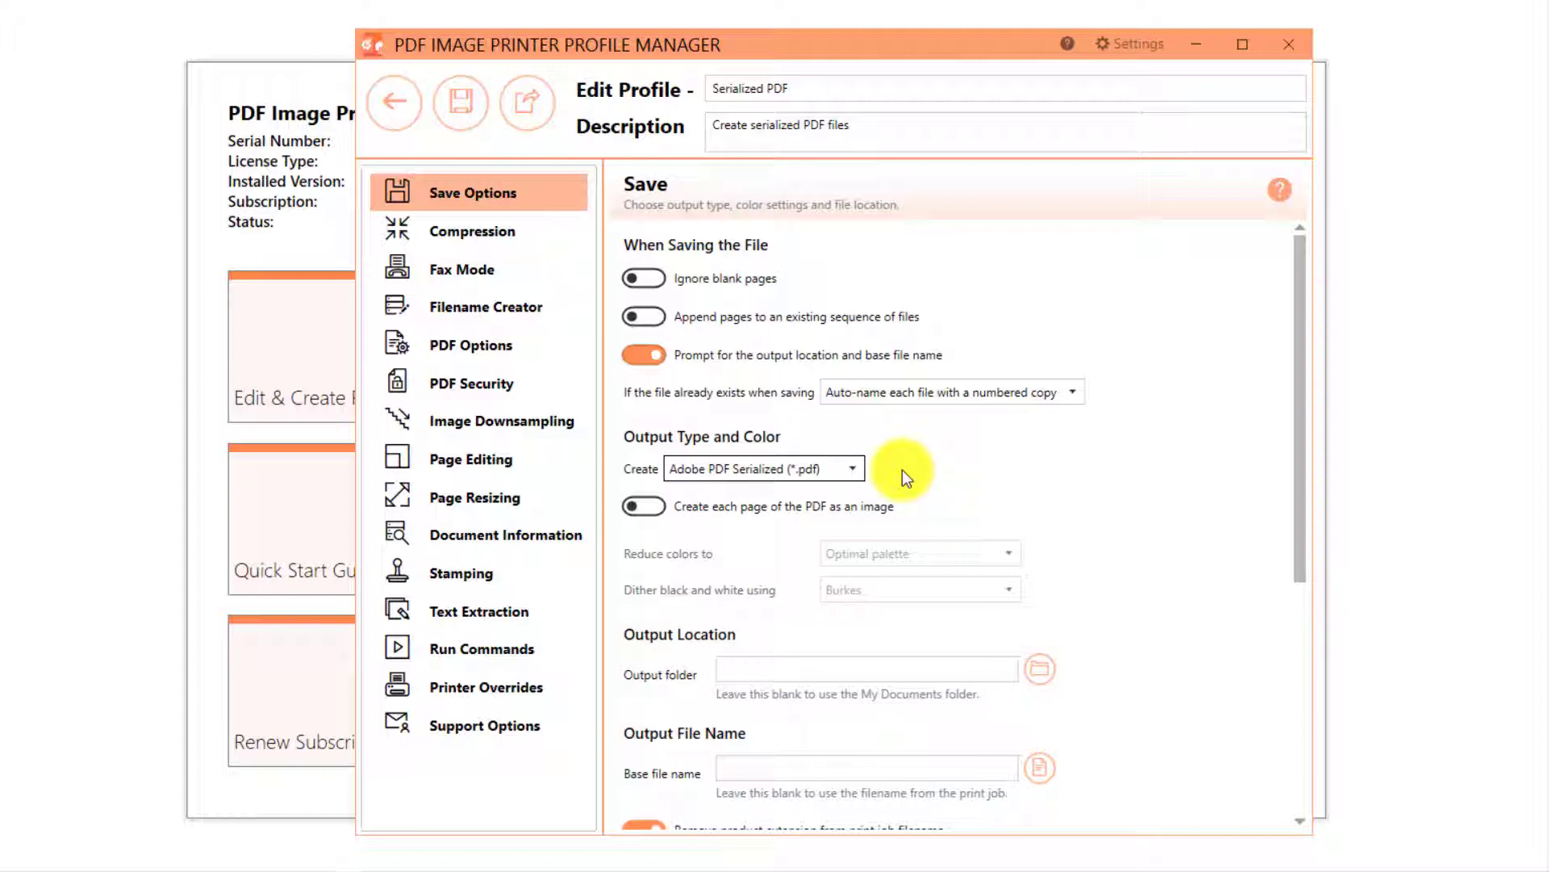
{"action": "left_click", "coordinate": [646, 506]}
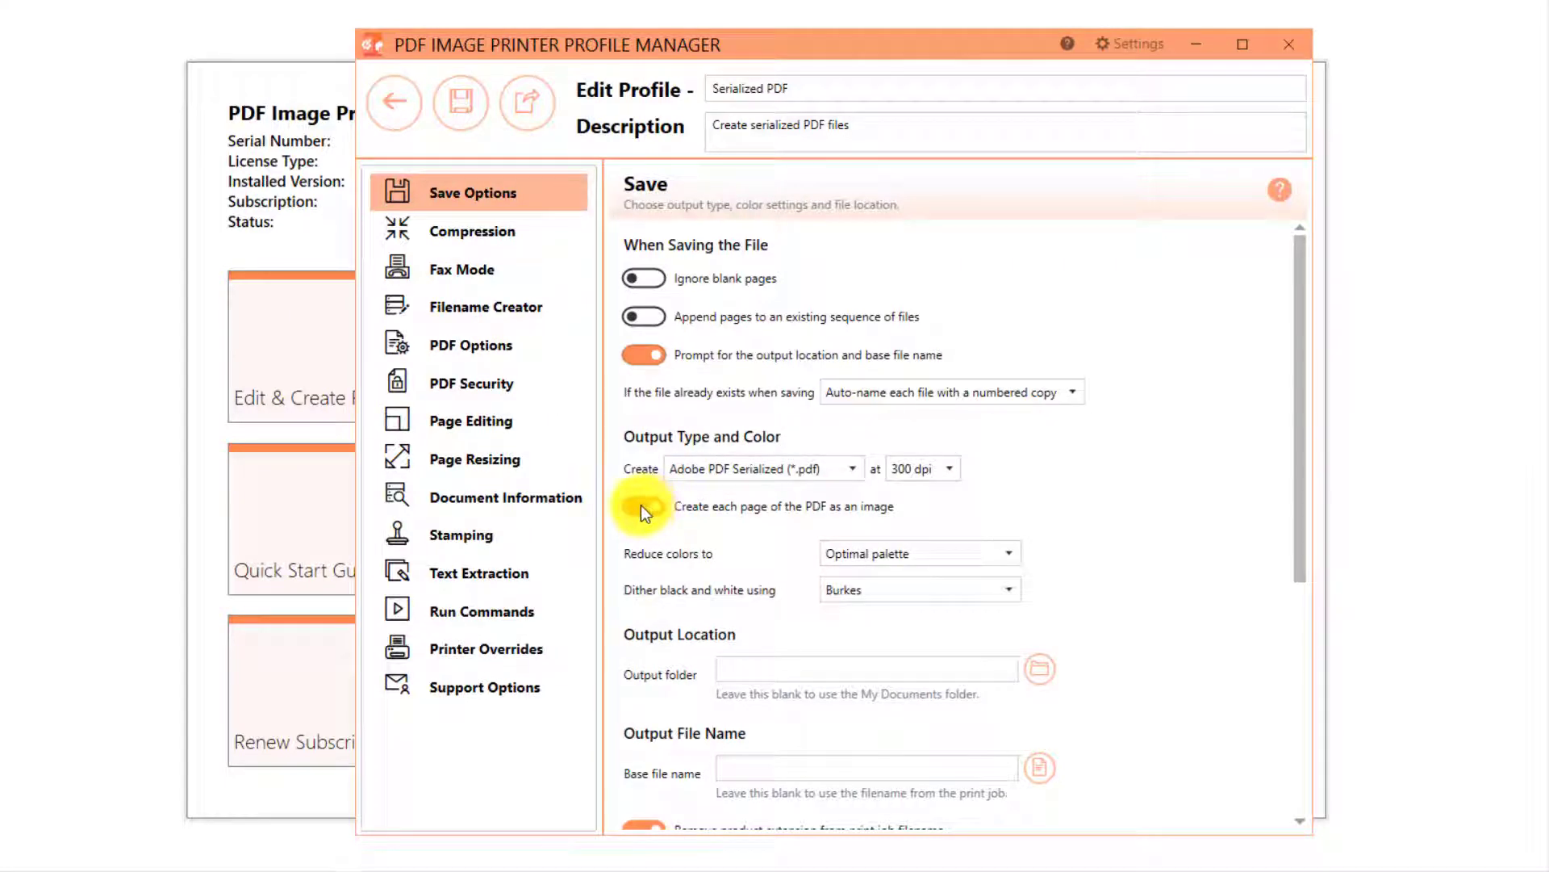
{"action": "left_click", "coordinate": [641, 505]}
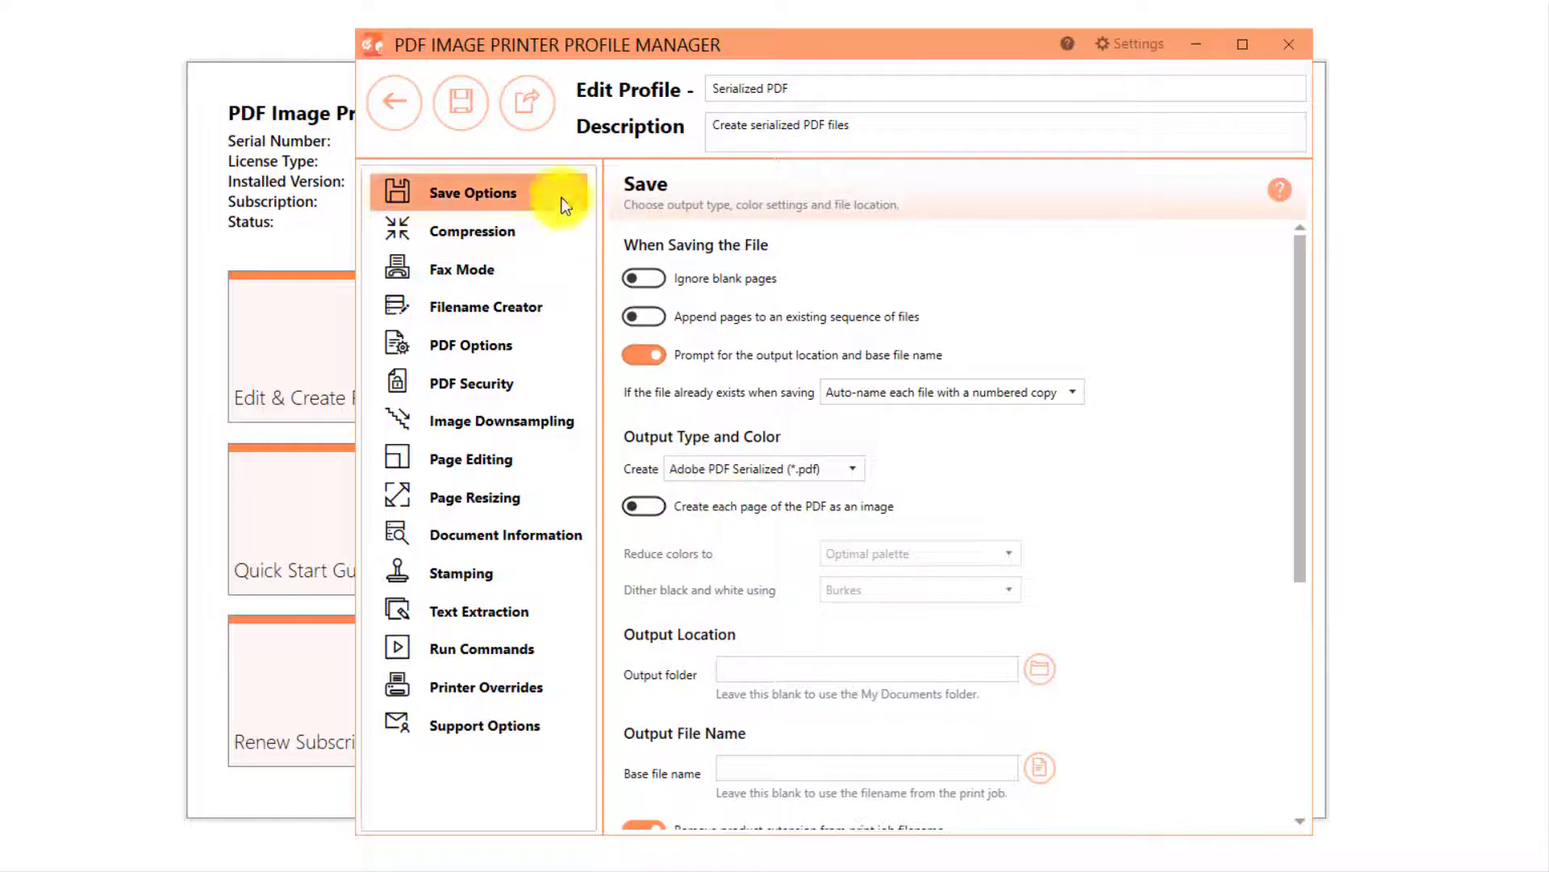
{"action": "left_click", "coordinate": [462, 129]}
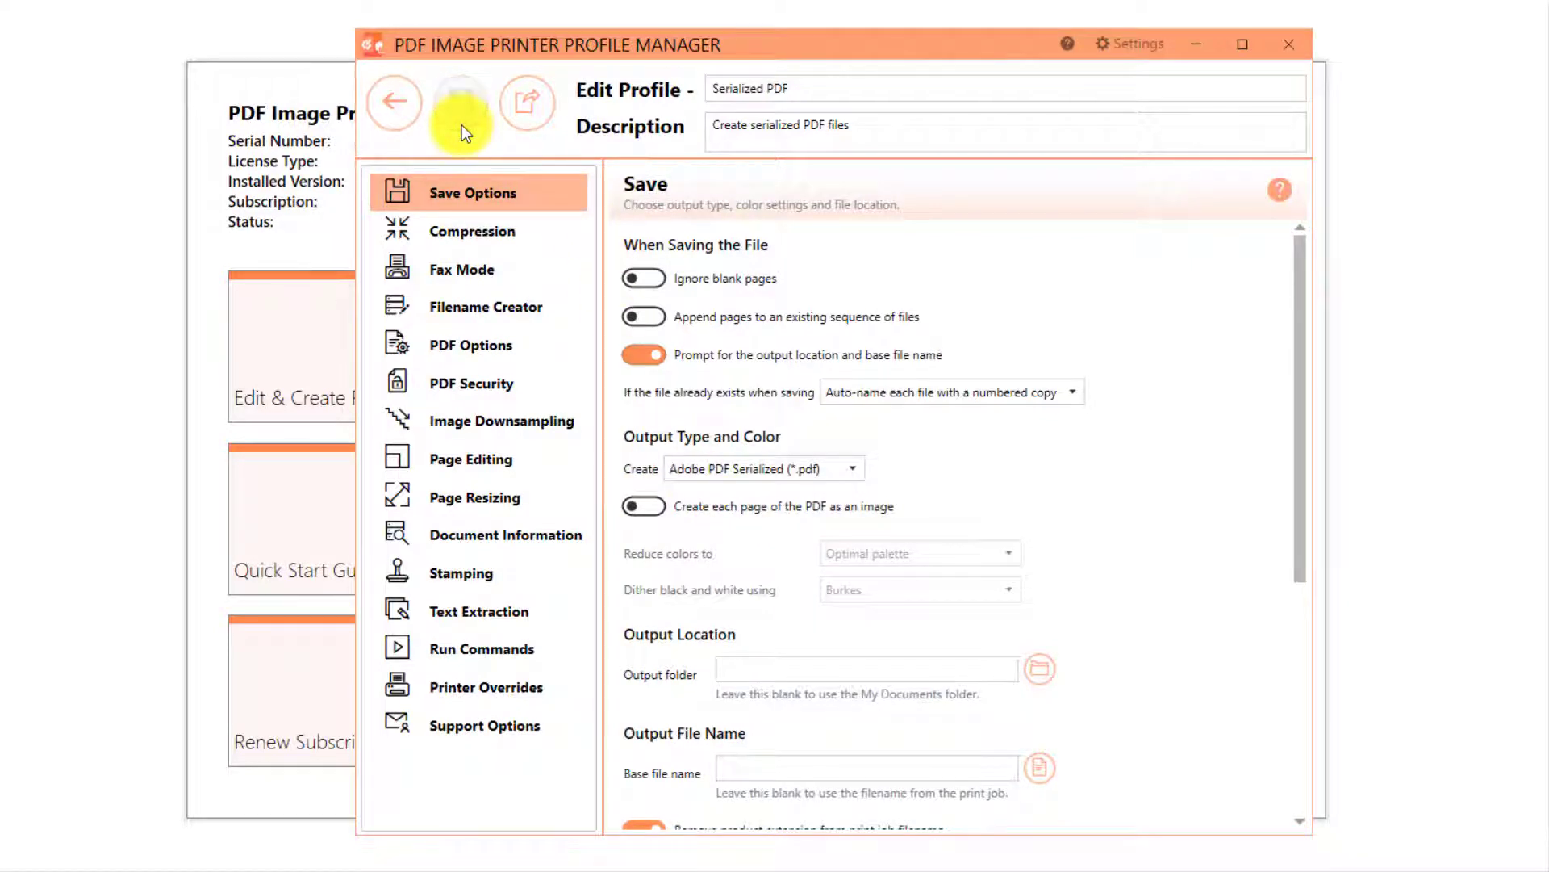
{"action": "left_click", "coordinate": [390, 128]}
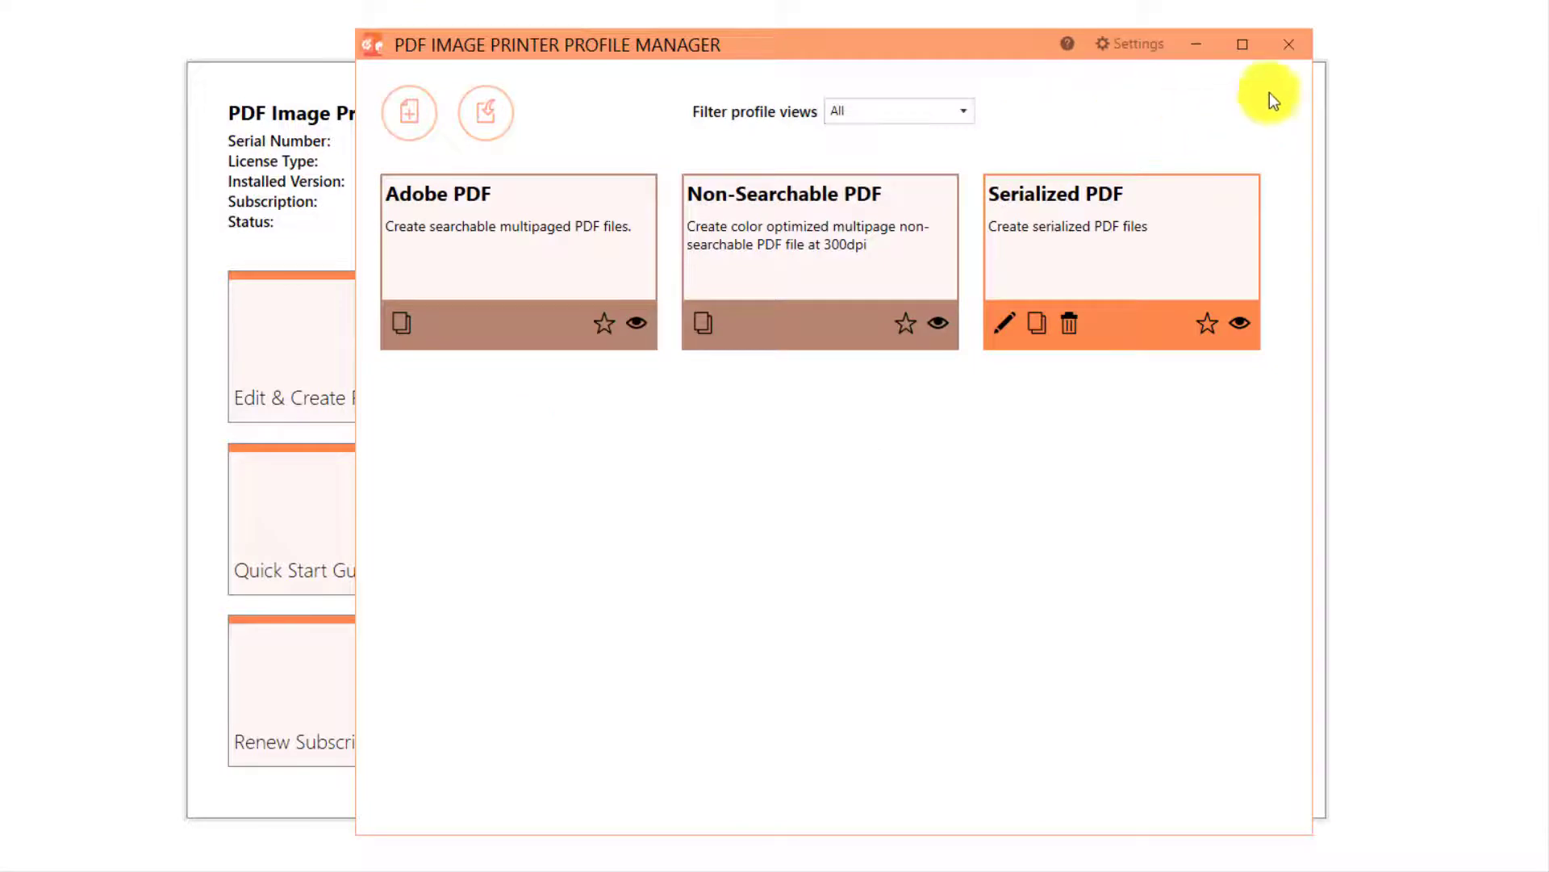
{"action": "left_click", "coordinate": [1301, 47]}
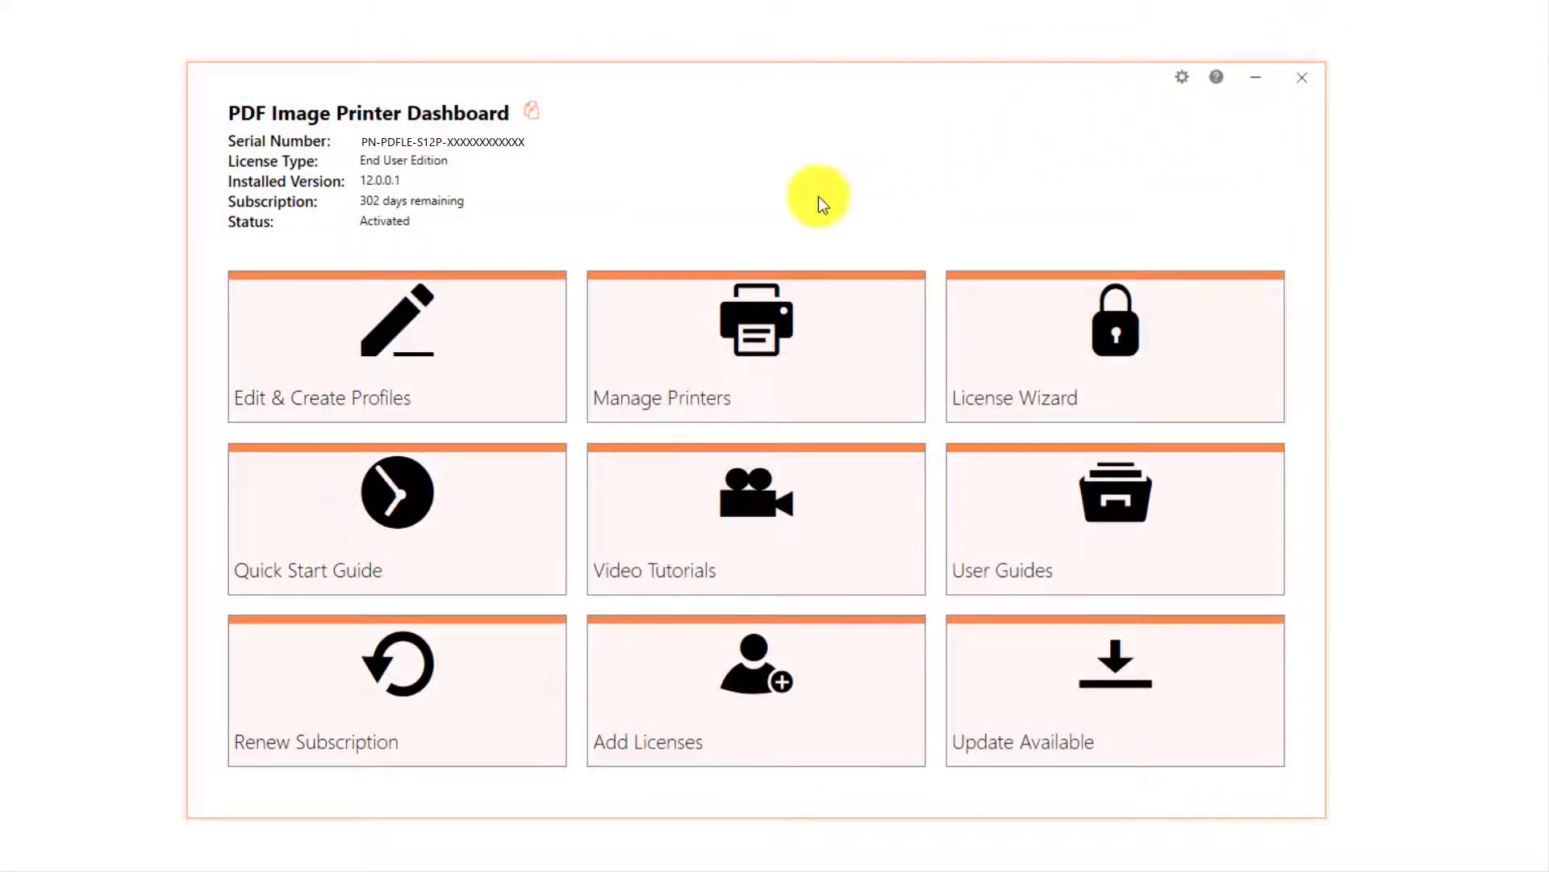
- Assign the Serialized PDF profile to PDF Image Printer 12, save the printer, and close the dashboard
{"action": "left_click", "coordinate": [828, 320]}
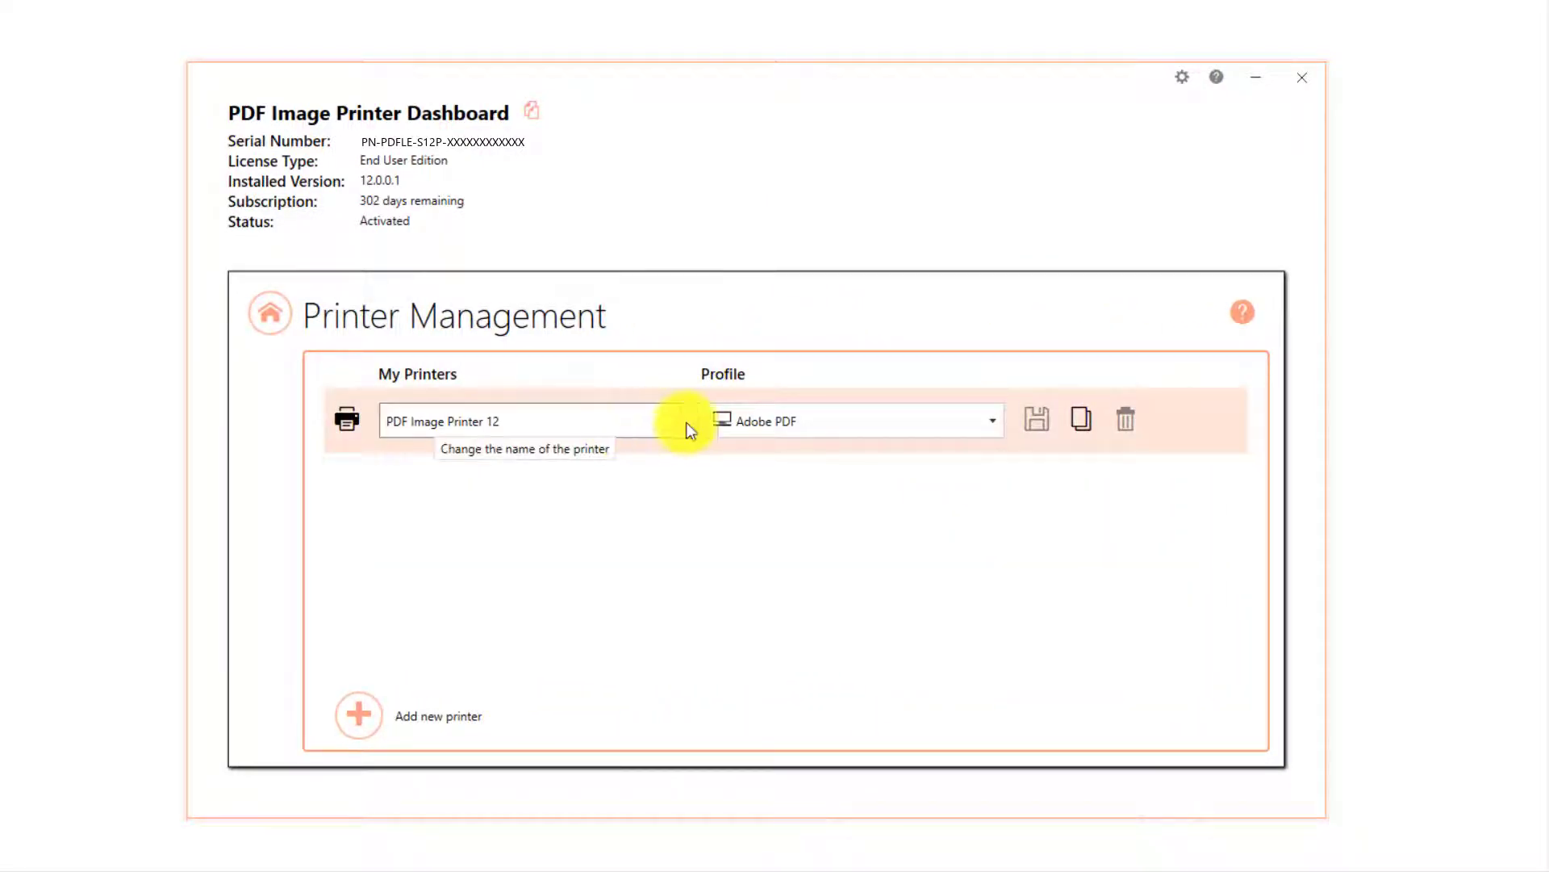
{"action": "left_click", "coordinate": [992, 427]}
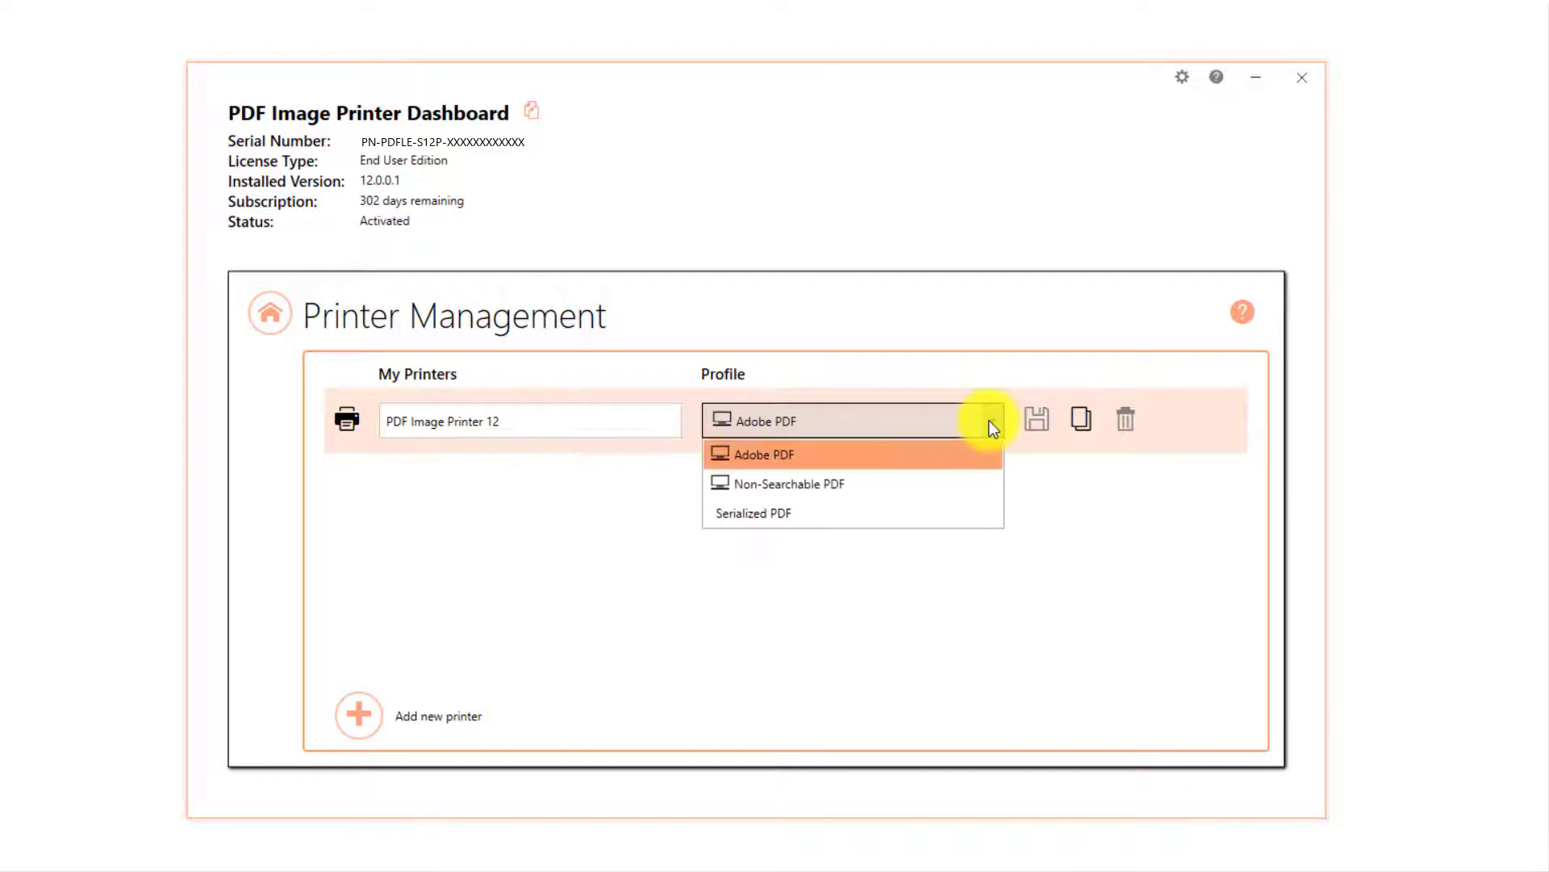
{"action": "left_click", "coordinate": [965, 516]}
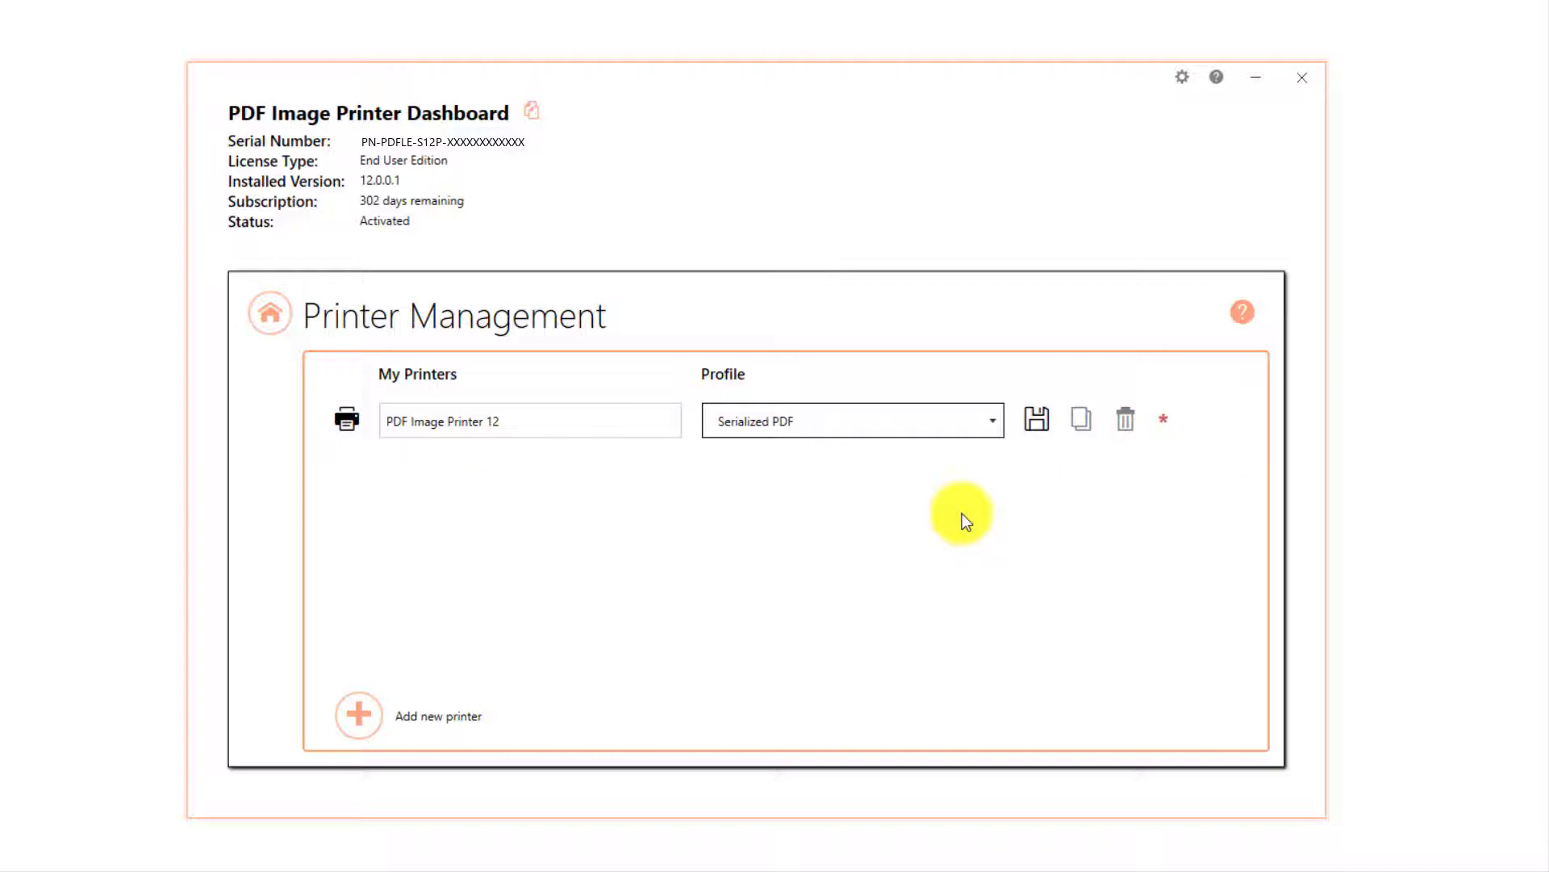
{"action": "left_click", "coordinate": [1030, 416]}
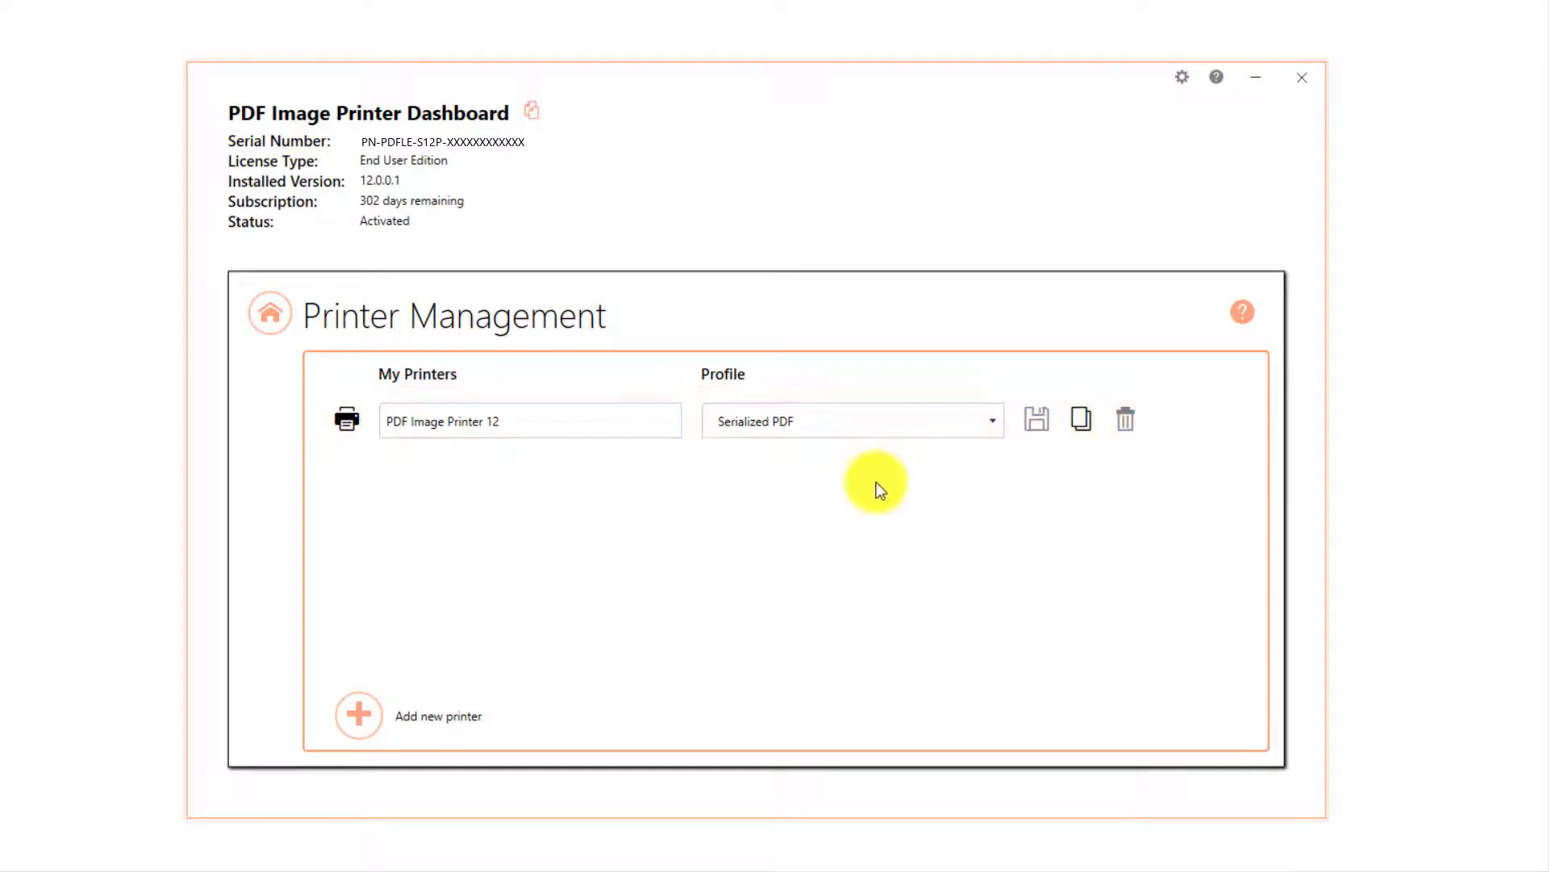
{"action": "left_click", "coordinate": [274, 323]}
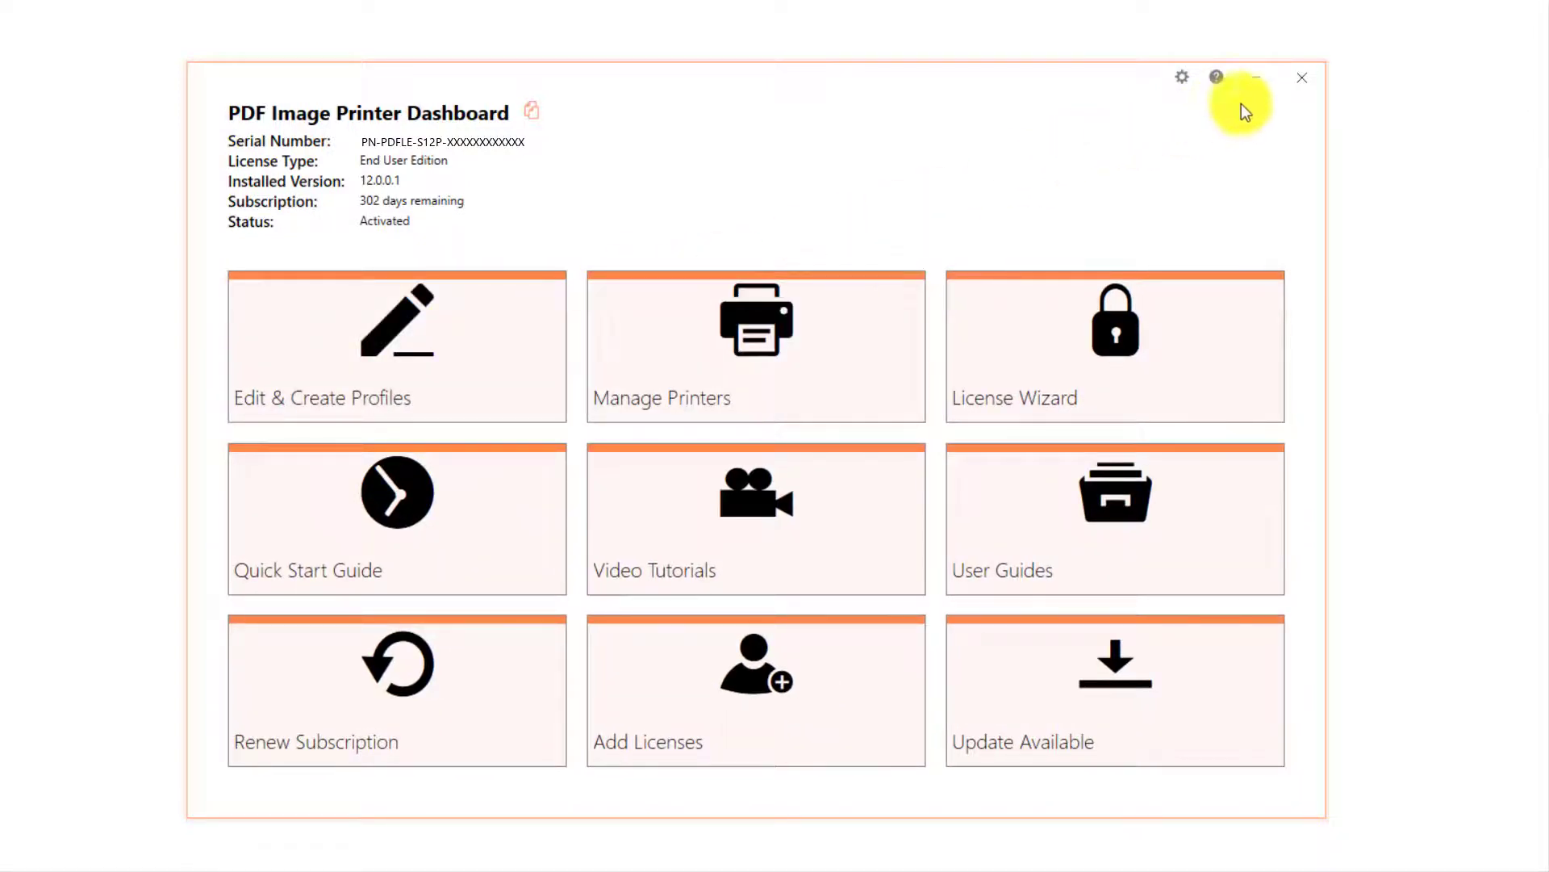
{"action": "left_click", "coordinate": [1298, 84]}
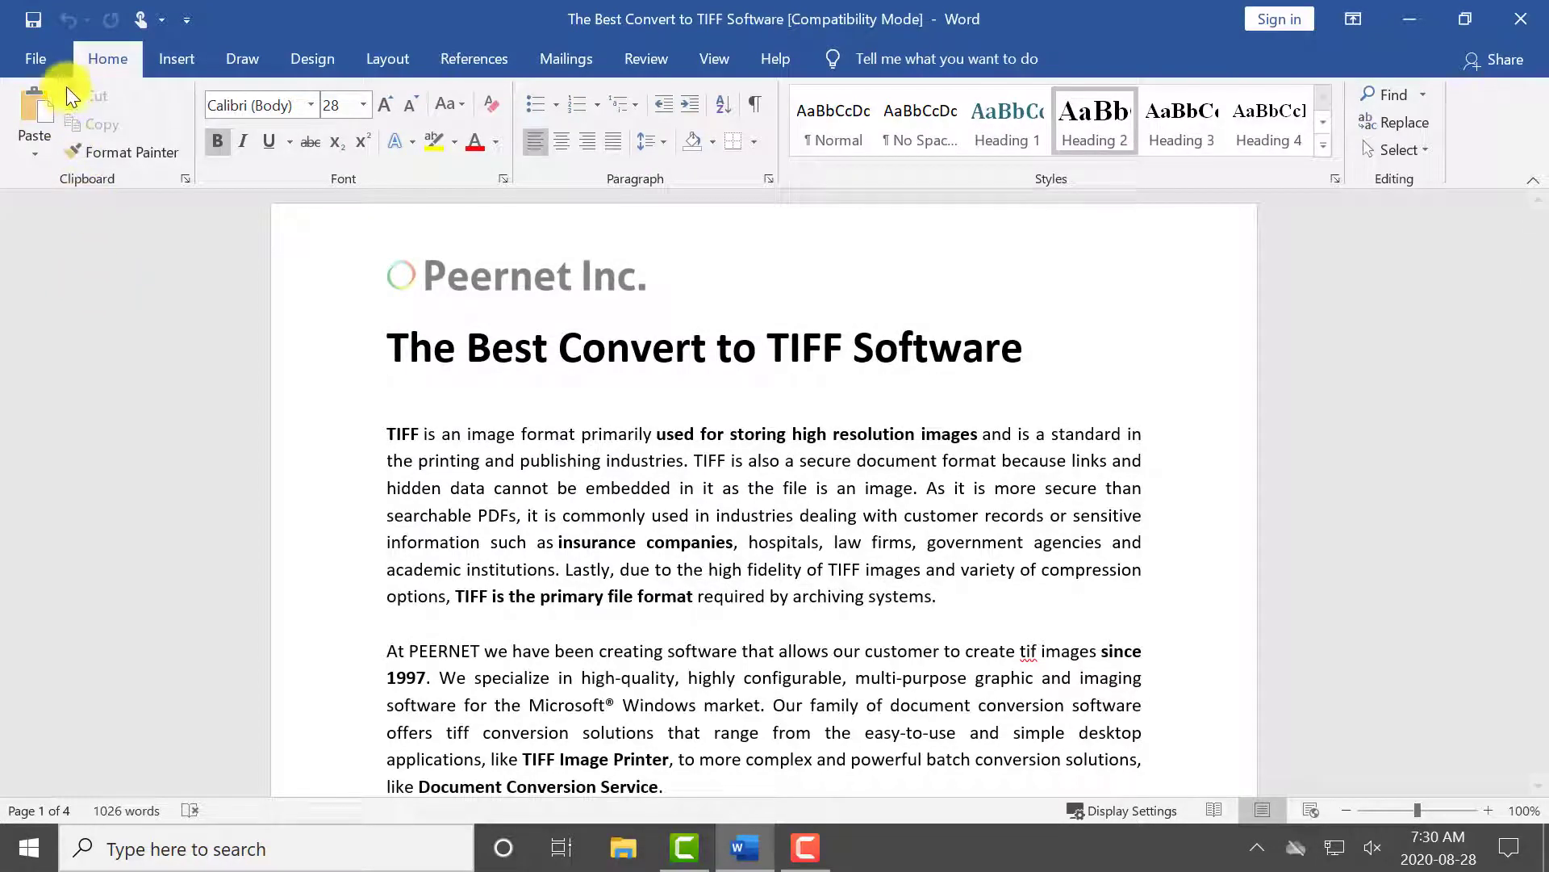
- In Word, print the whole document to PDF Image Printer 12
{"action": "left_click", "coordinate": [56, 65]}
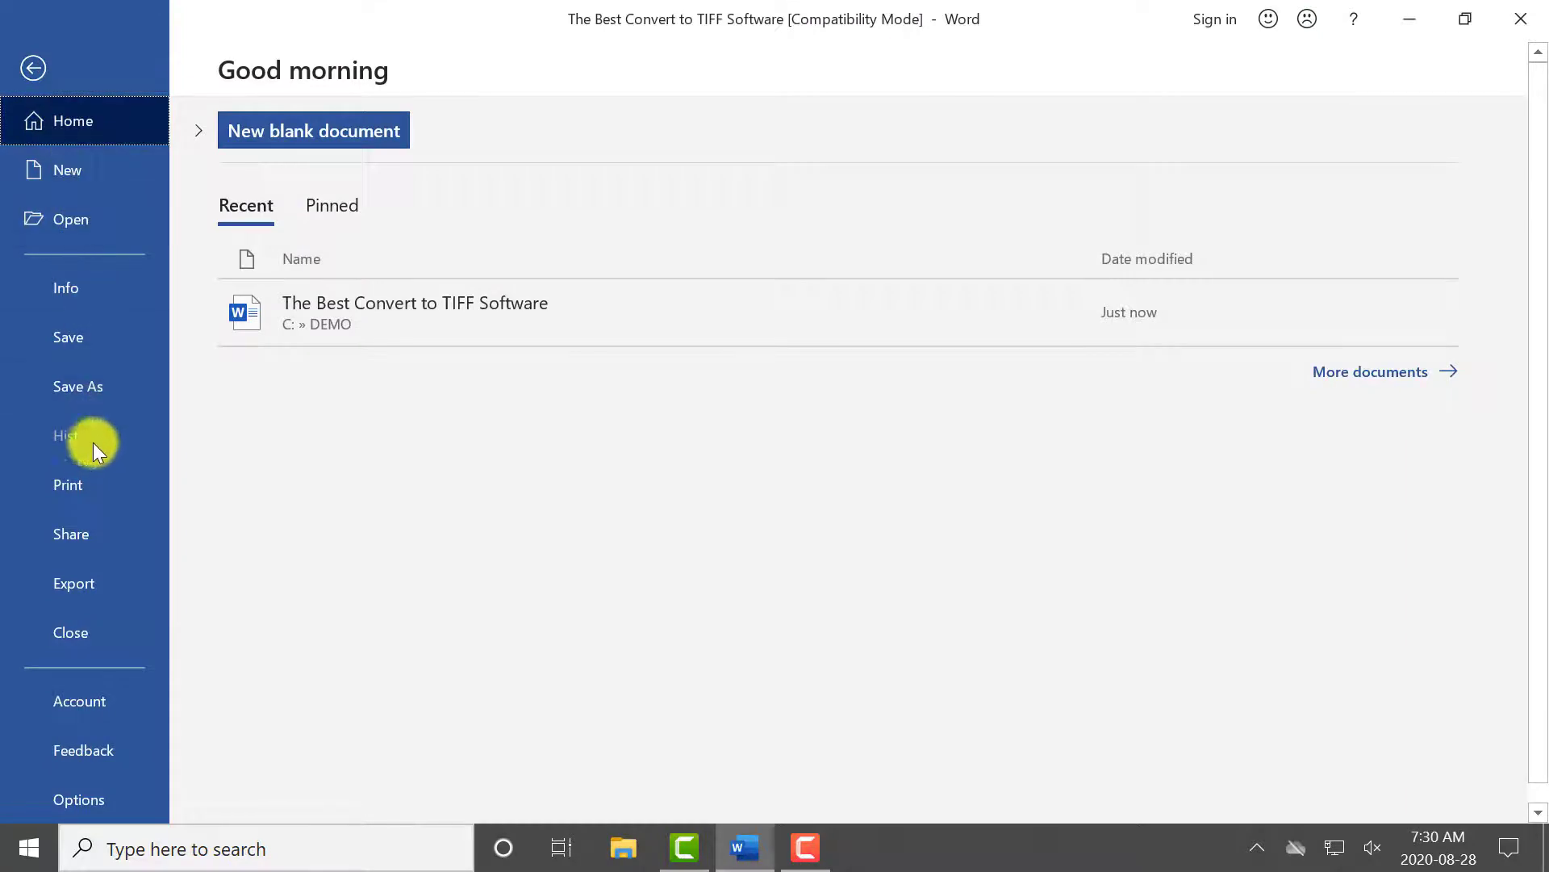
{"action": "left_click", "coordinate": [97, 477]}
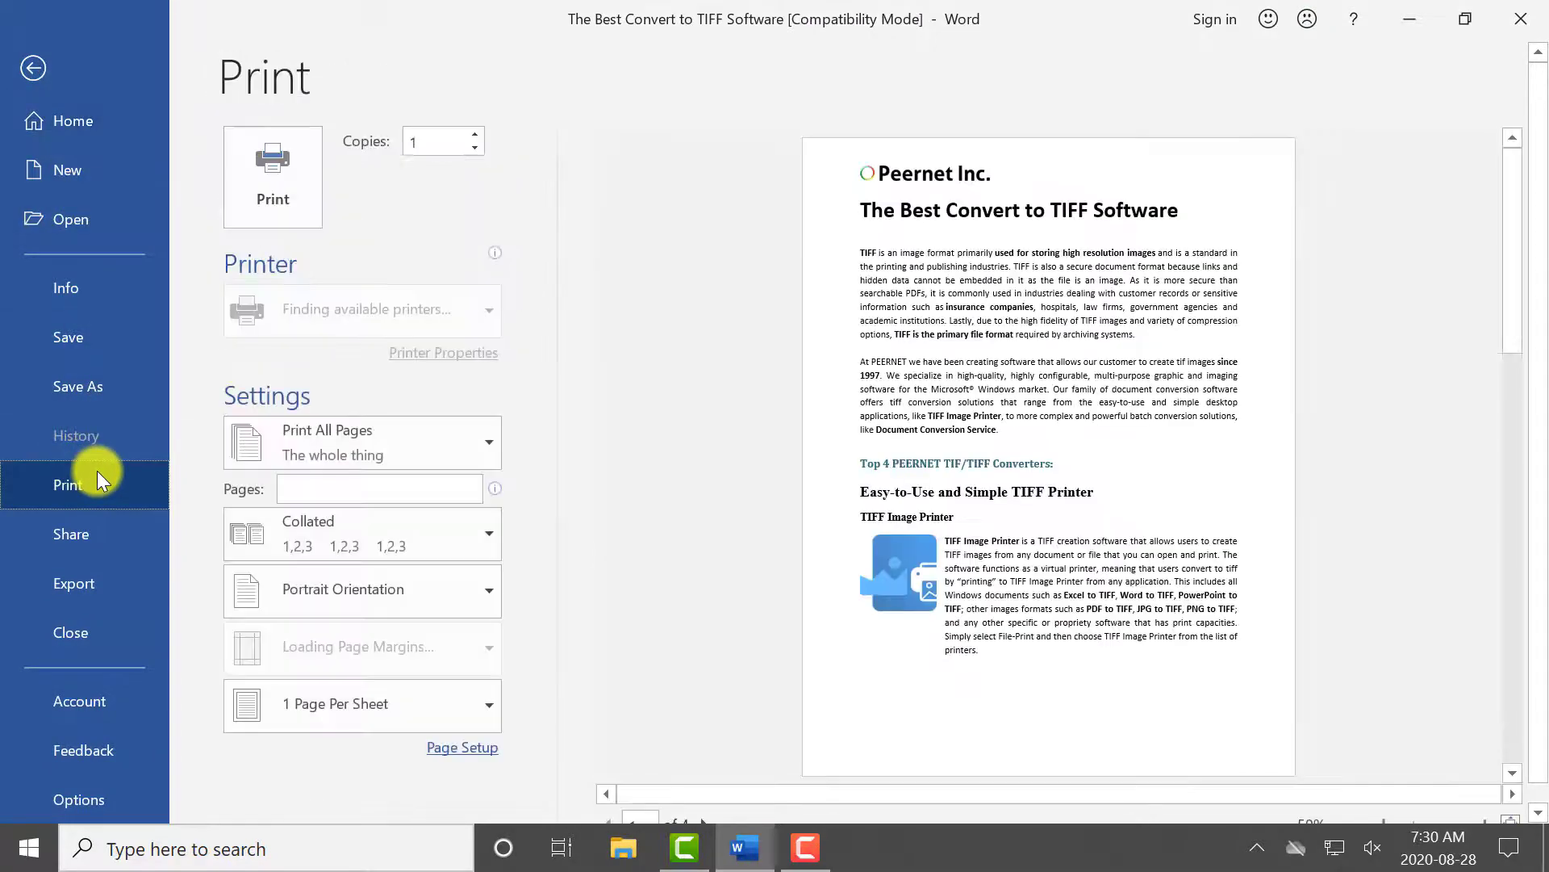
{"action": "left_click", "coordinate": [431, 315]}
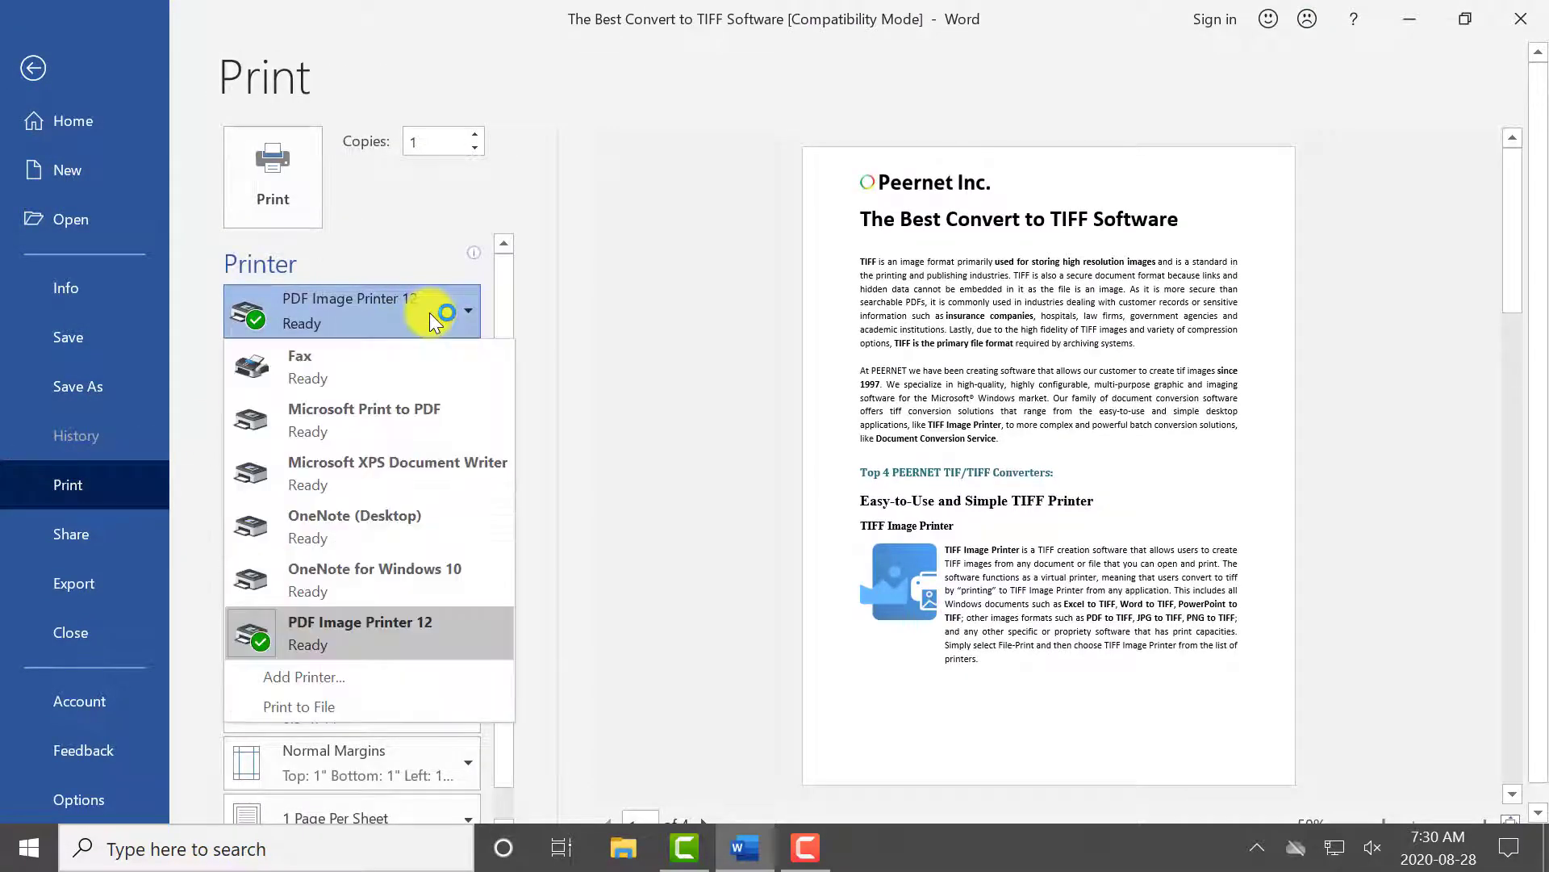
{"action": "left_click", "coordinate": [446, 623]}
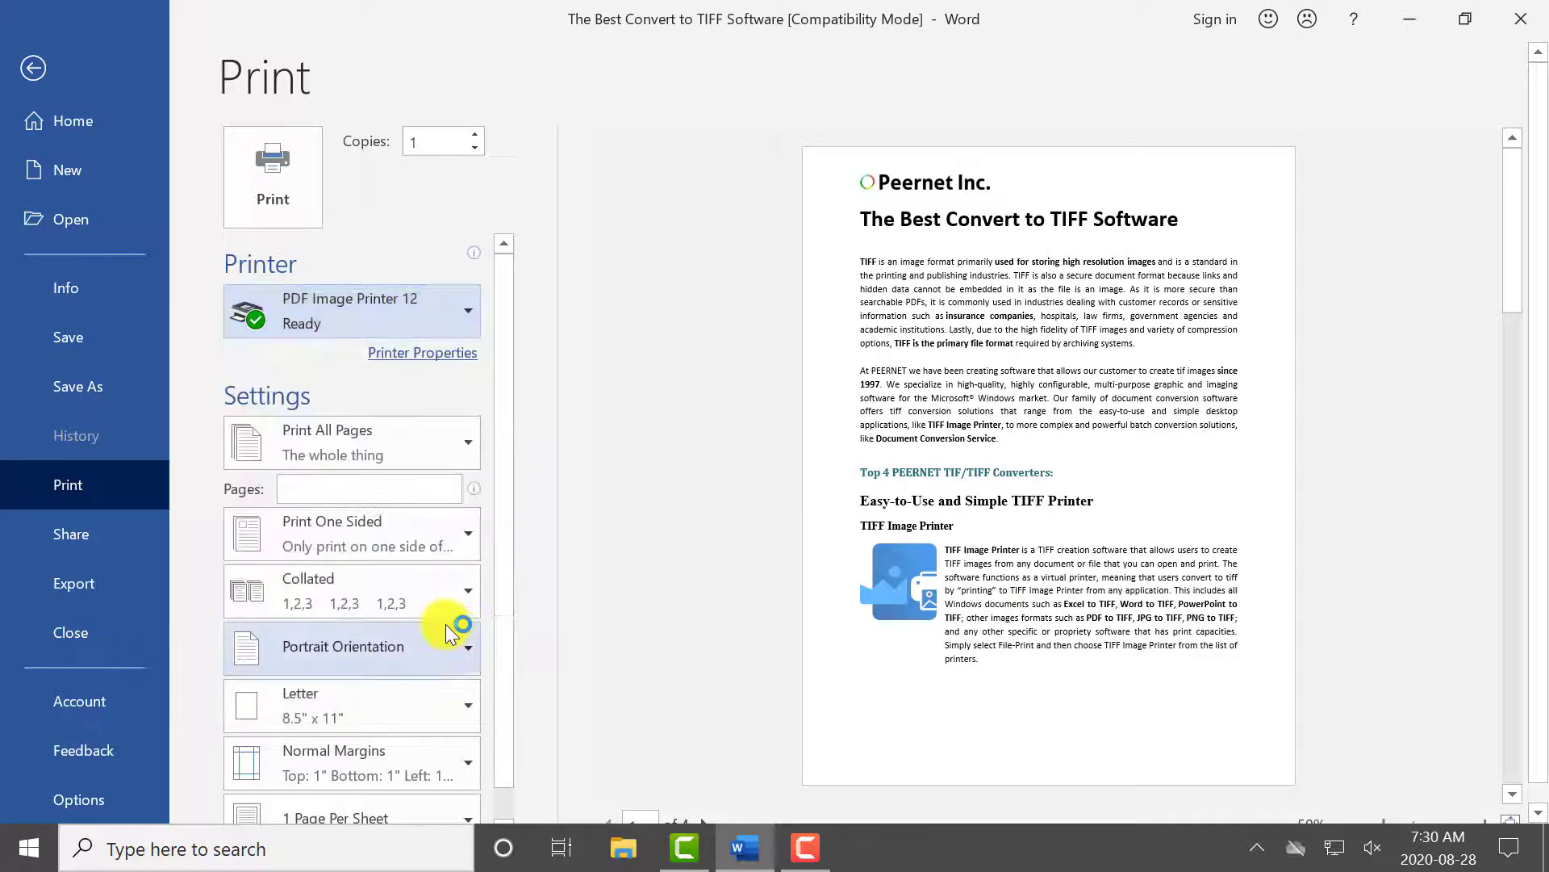
{"action": "left_click", "coordinate": [308, 186]}
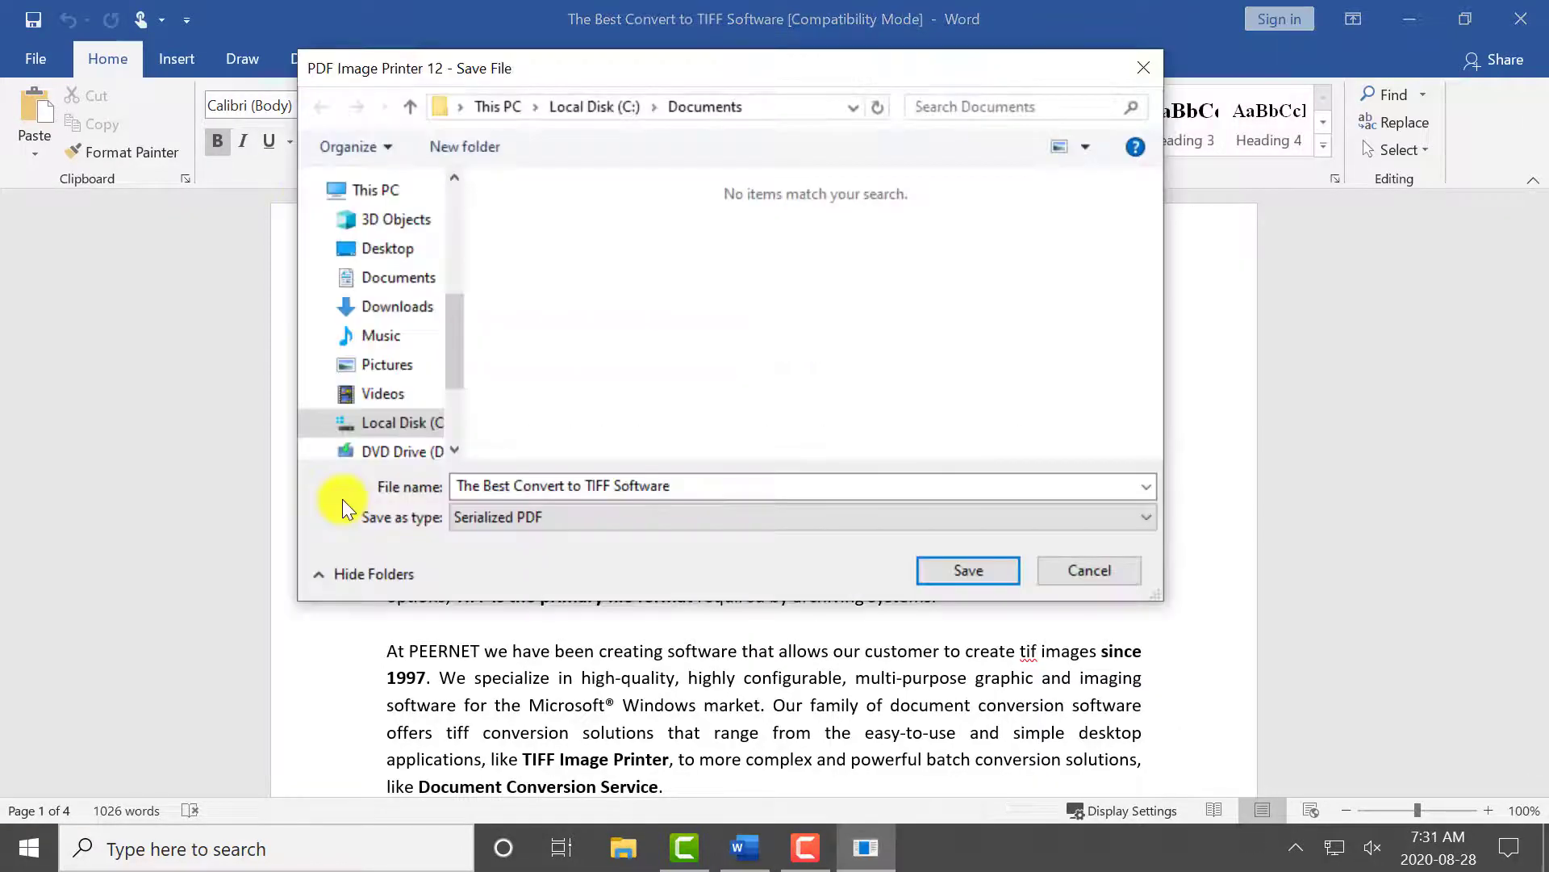
- Save the serialized output in C:\Documents as "The Best Convert to TIFF Software" and open its _001 PDF file
{"action": "left_click", "coordinate": [697, 488]}
{"action": "key", "text": "ctrl+c"}
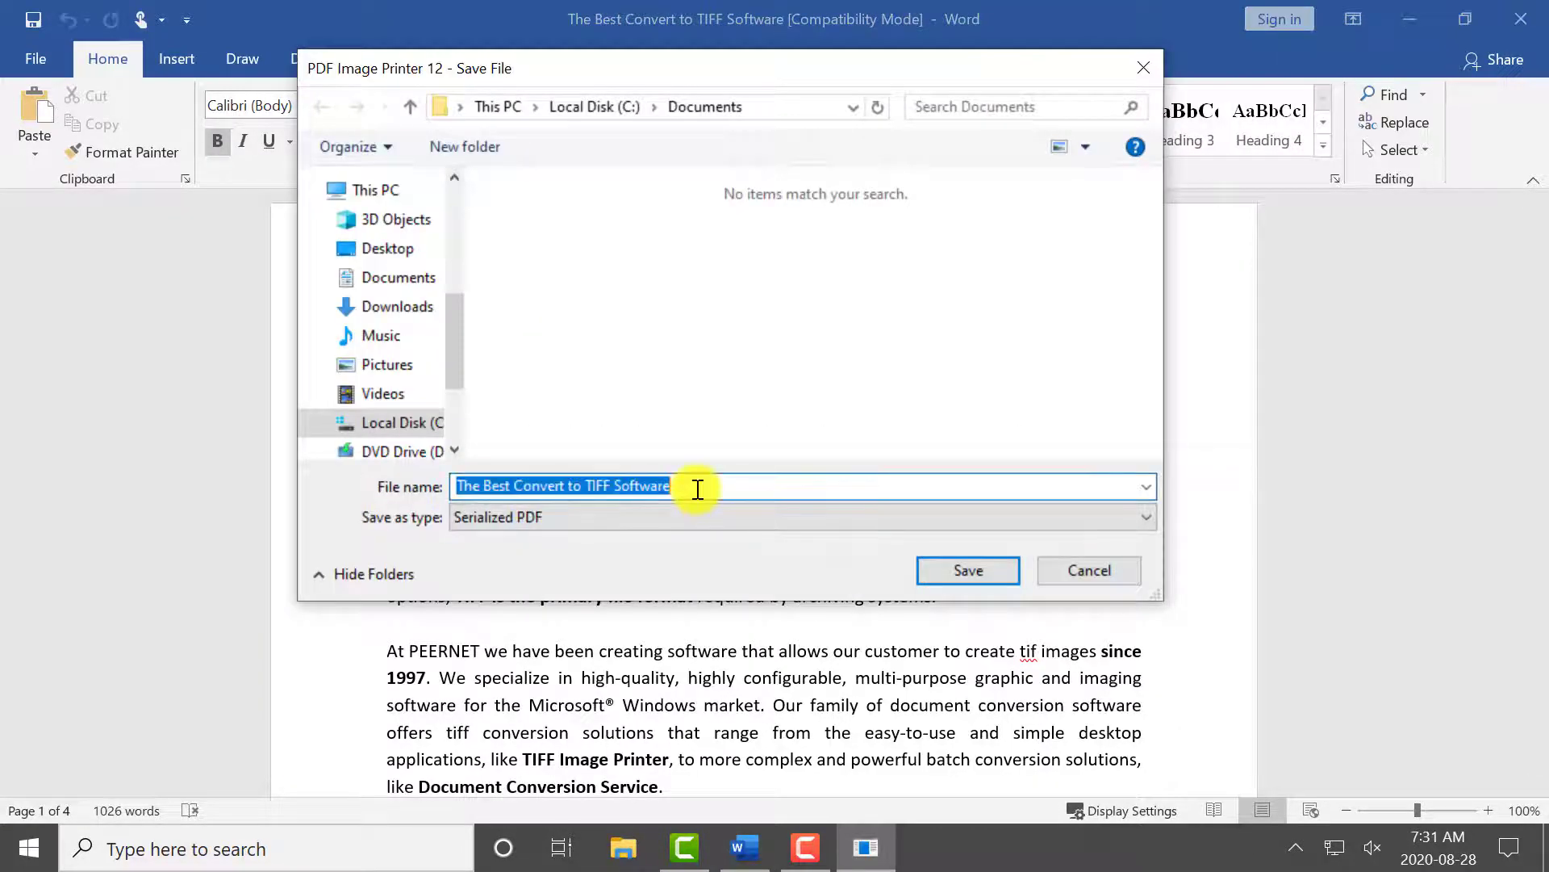
{"action": "left_click", "coordinate": [768, 110]}
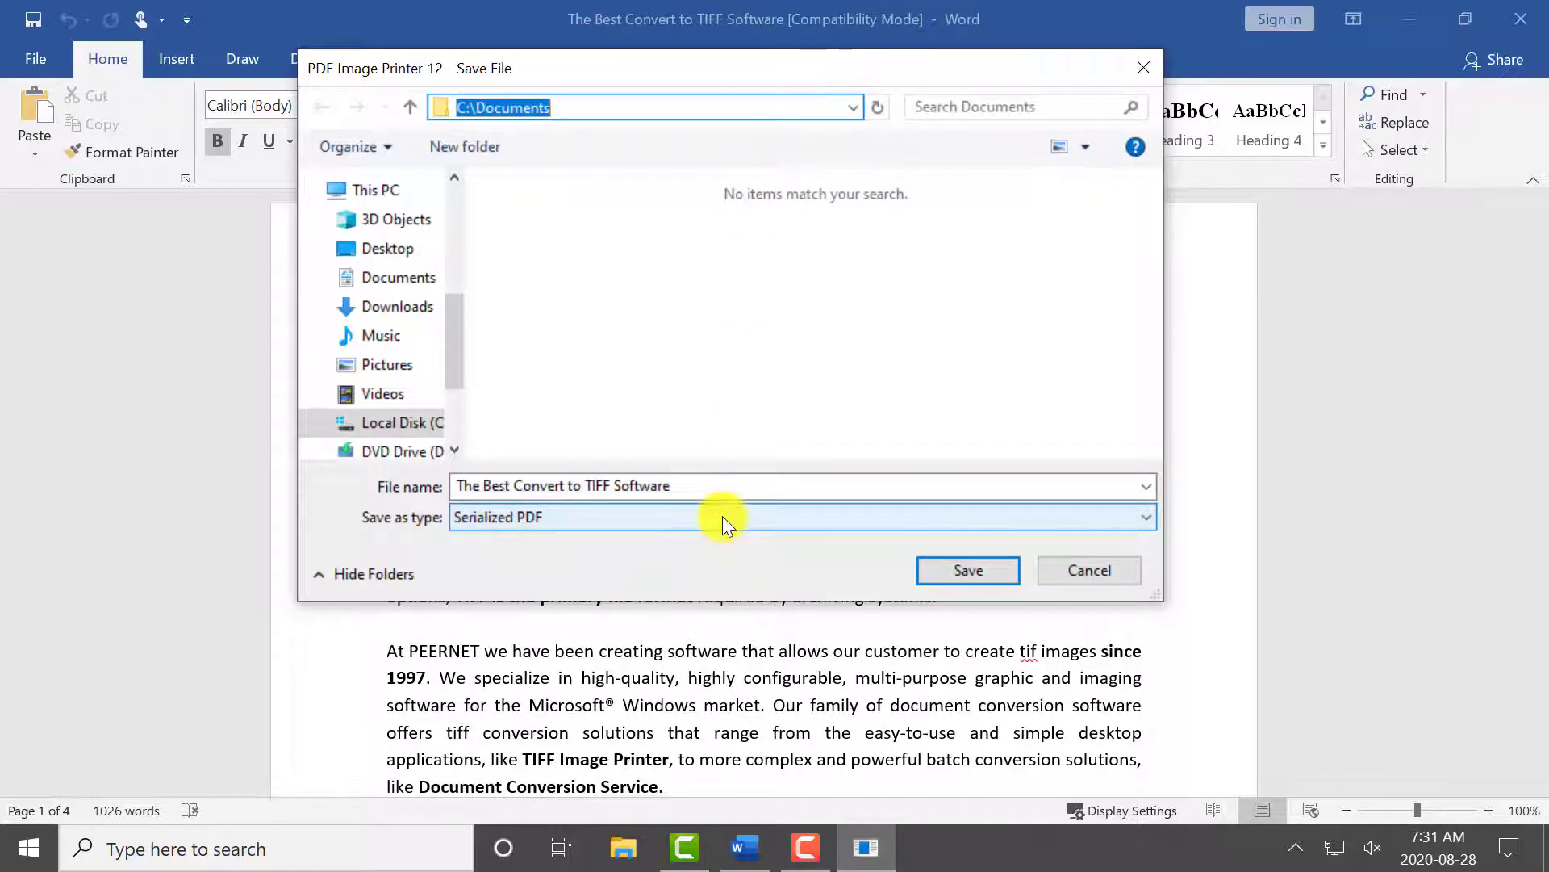
{"action": "left_click", "coordinate": [991, 569]}
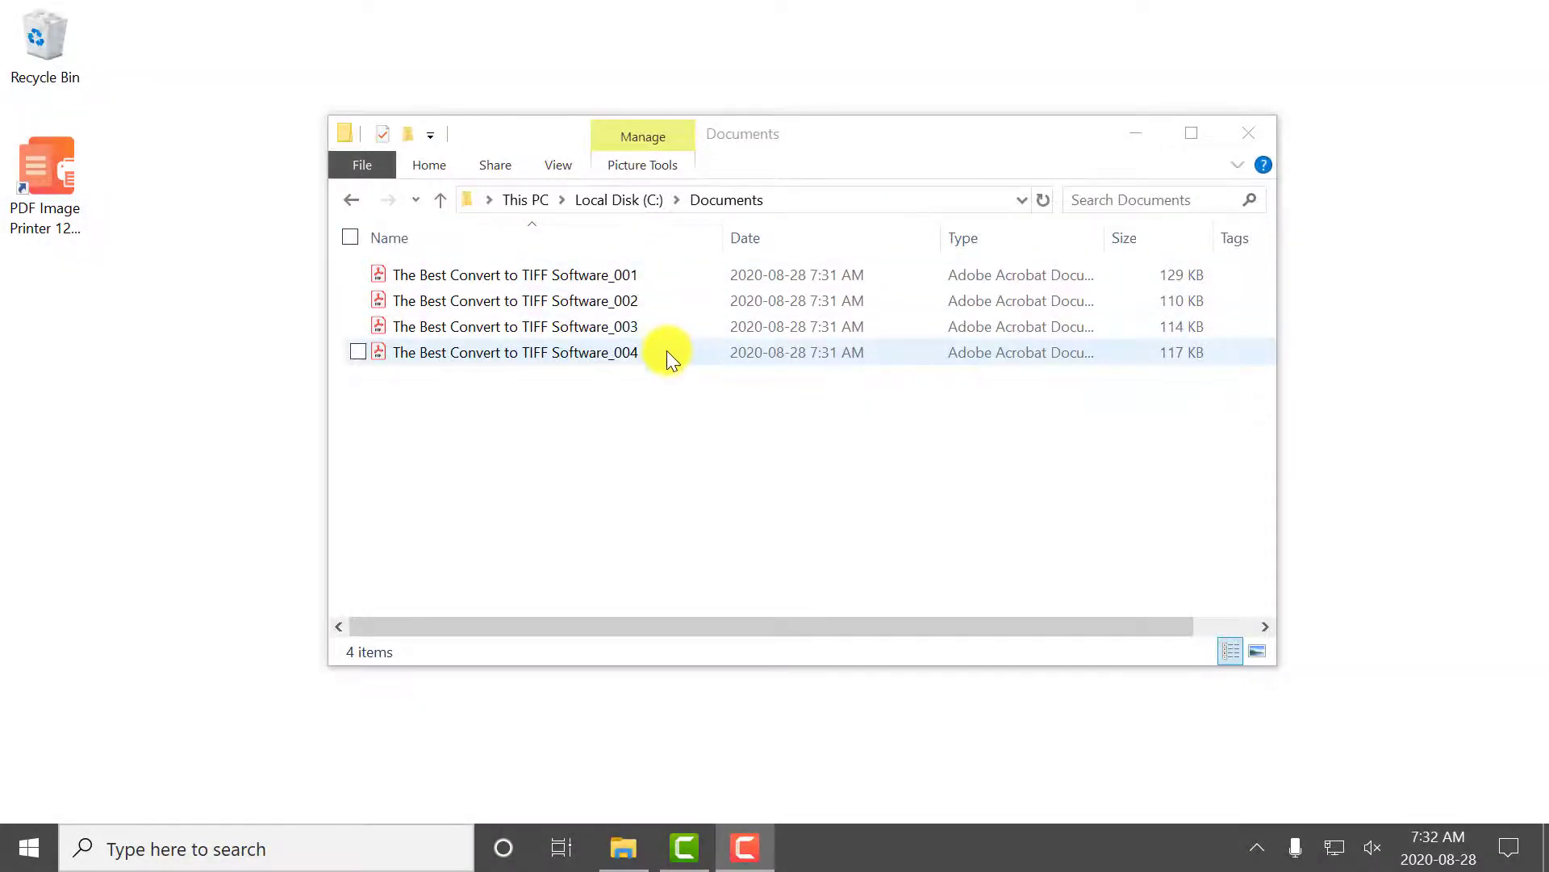
{"action": "left_click", "coordinate": [666, 271]}
{"action": "double_click", "coordinate": [667, 273]}
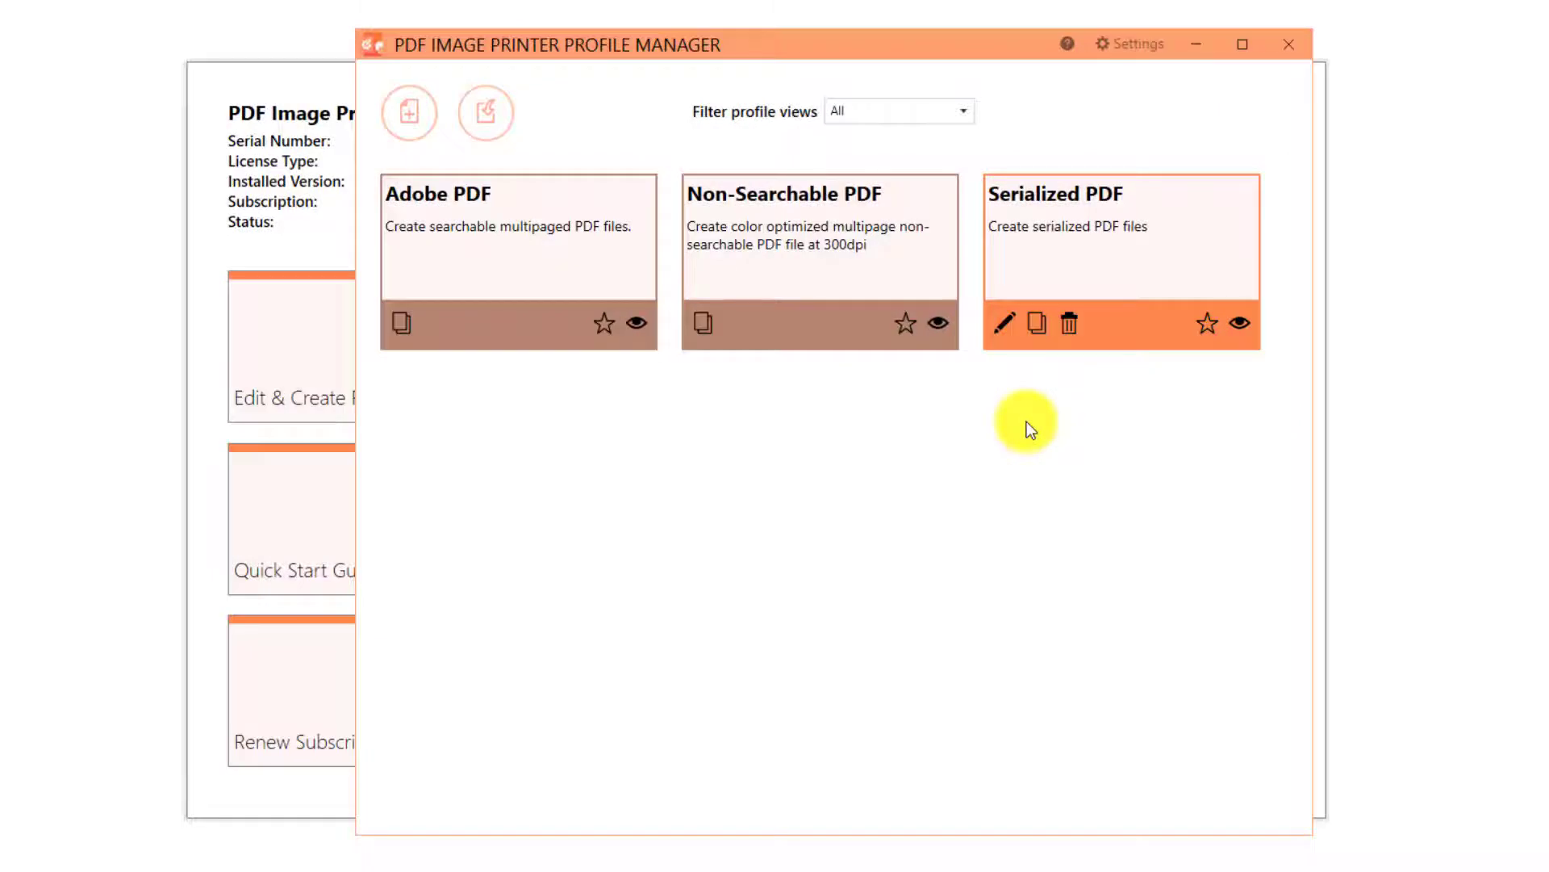
- In the Serialized PDF profile, enable appending pages to an existing file sequence, with output folder C:\Documents and the earlier output's base file name
{"action": "left_click", "coordinate": [1006, 322]}
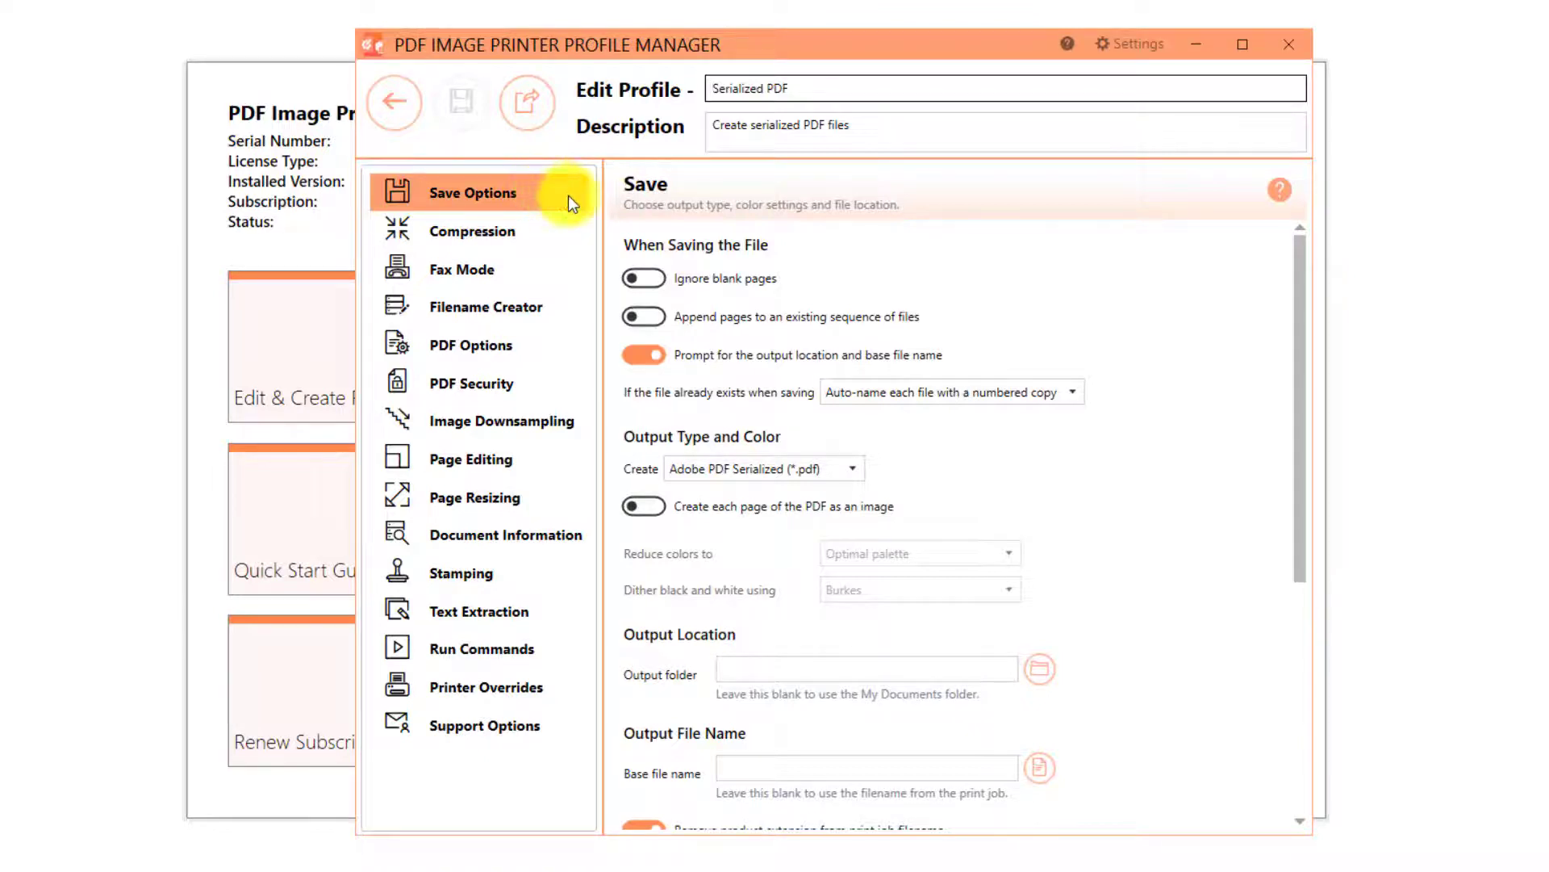
{"action": "left_click", "coordinate": [651, 317]}
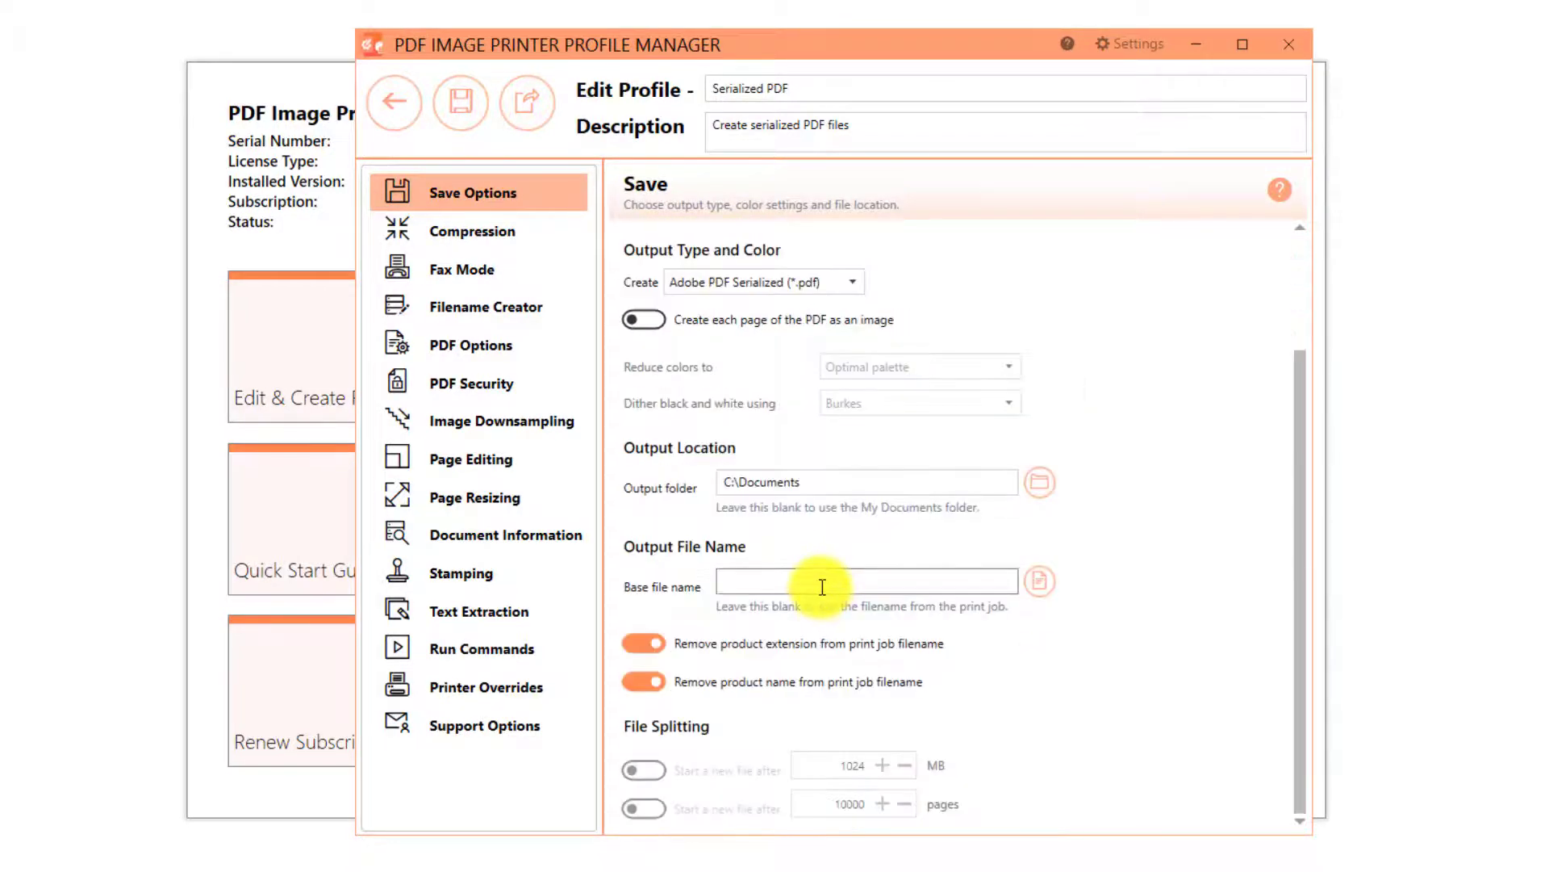
{"action": "left_click", "coordinate": [822, 586]}
{"action": "key", "text": "ctrl+v"}
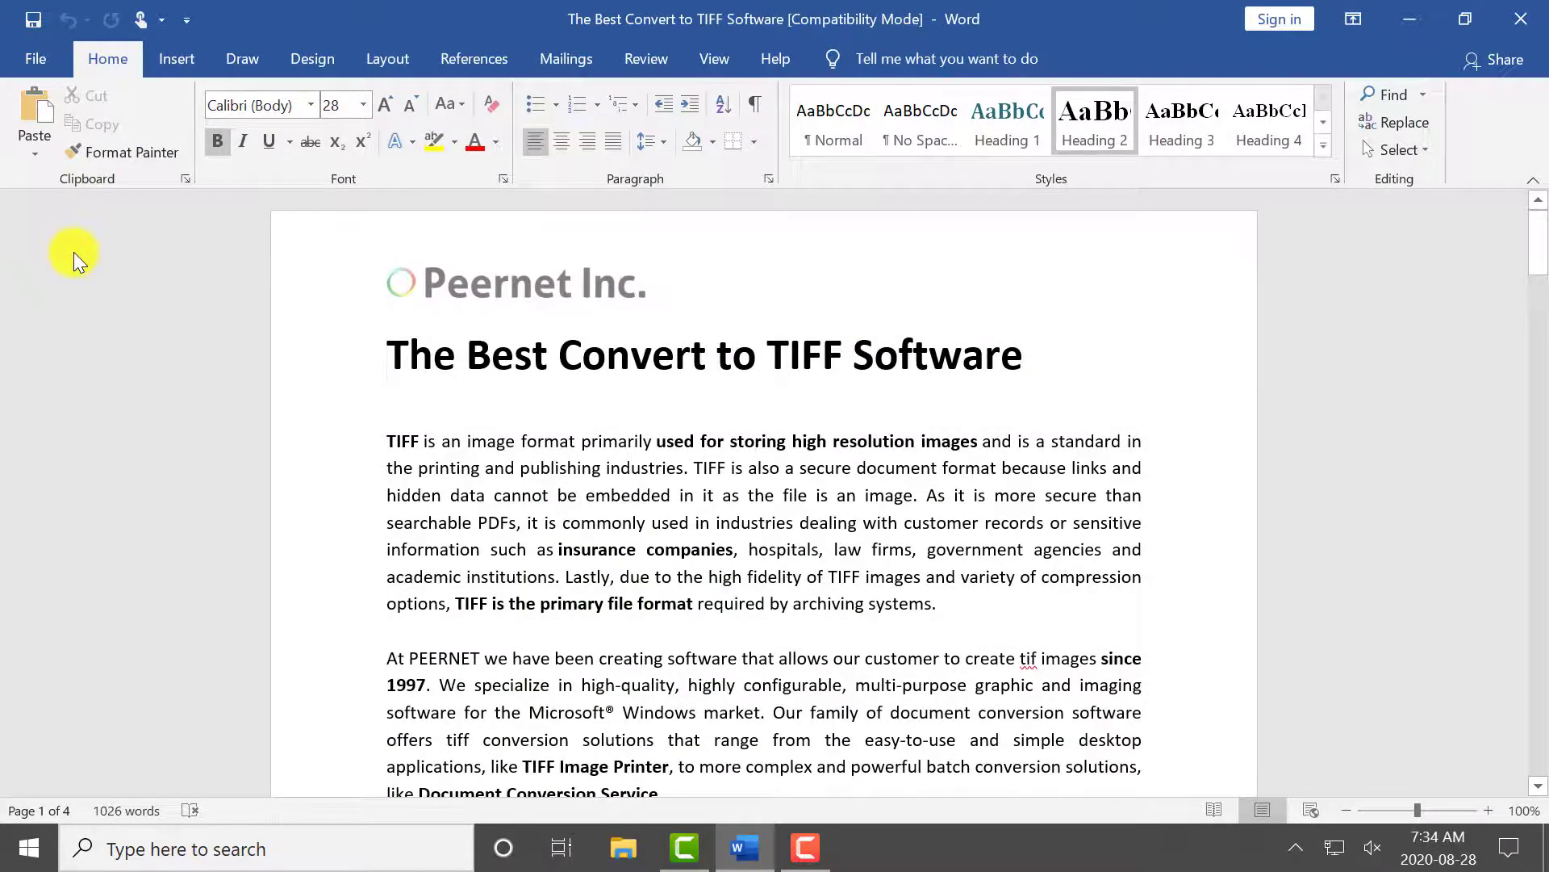
- Print the open Word document to PDF Image Printer 12 again using the updated profile
{"action": "left_click", "coordinate": [63, 69]}
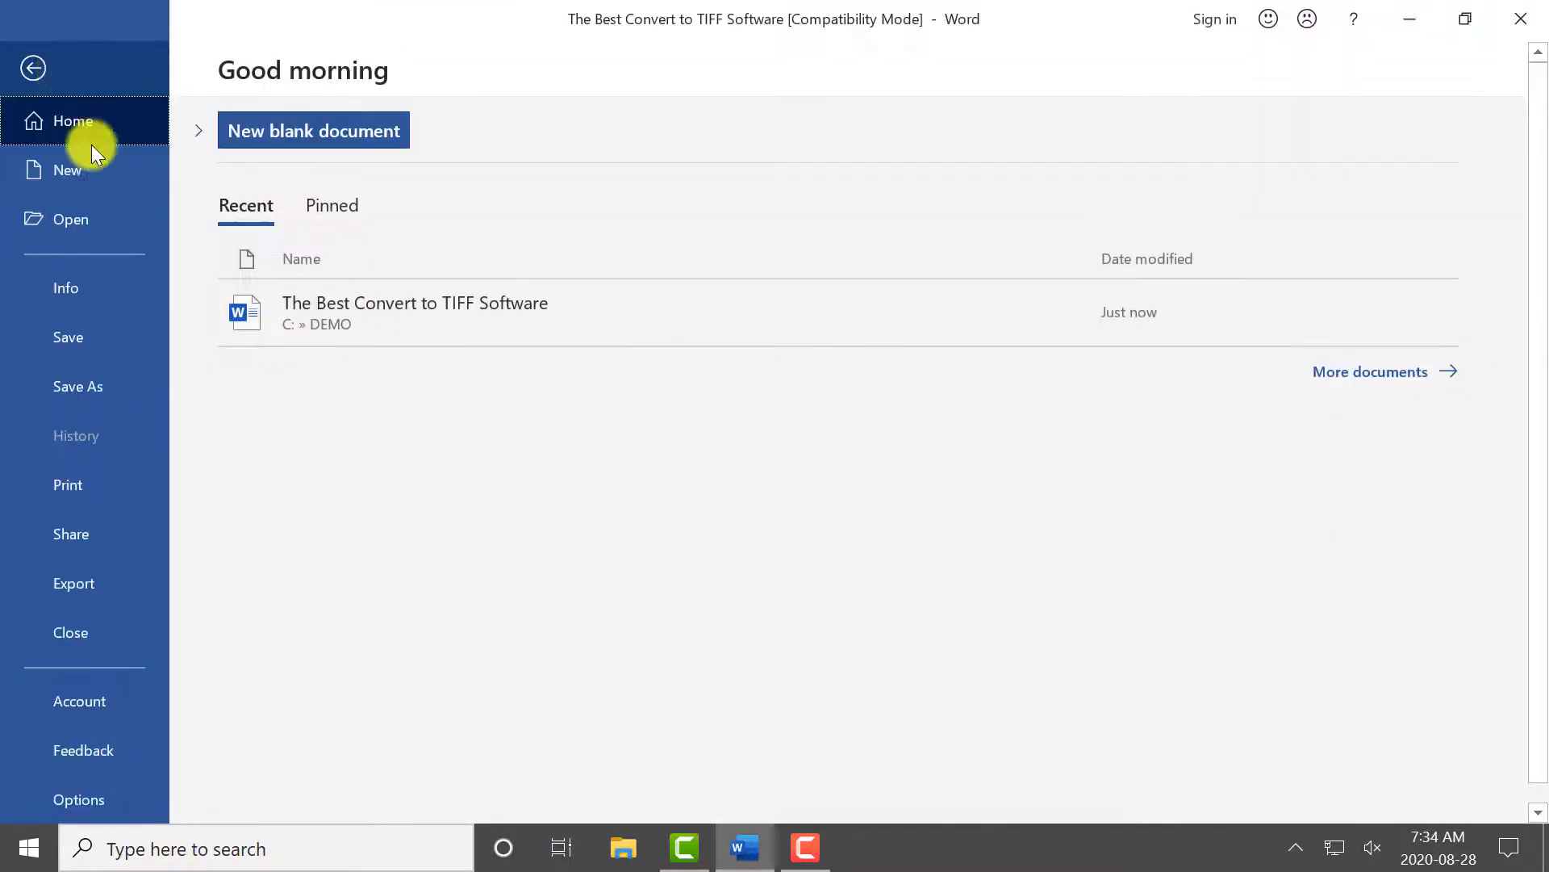
{"action": "left_click", "coordinate": [97, 479]}
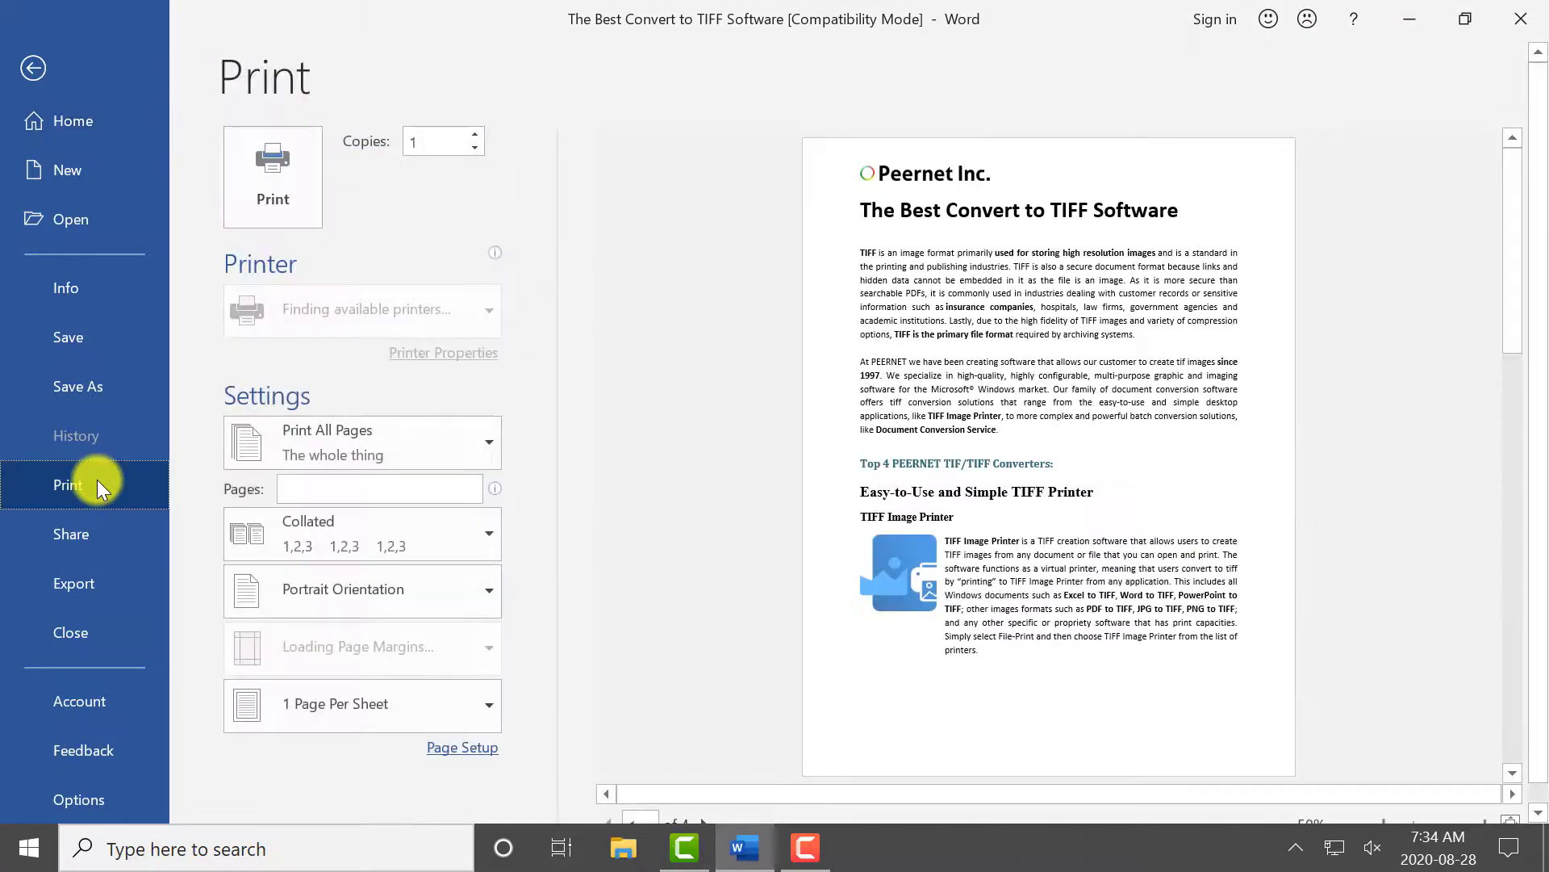
{"action": "left_click", "coordinate": [436, 317]}
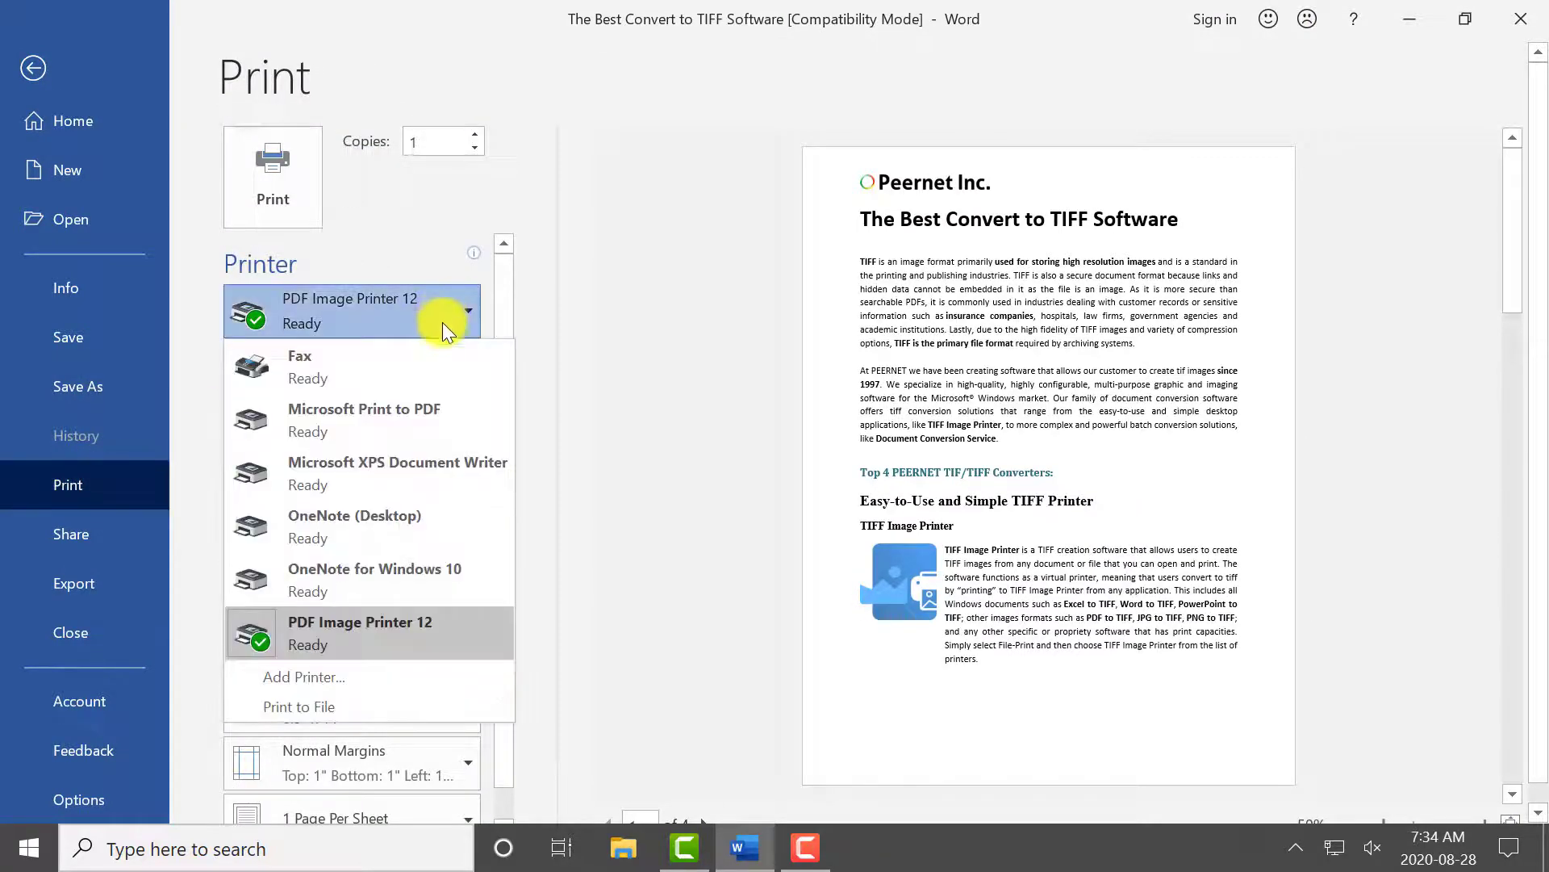
{"action": "left_click", "coordinate": [439, 629]}
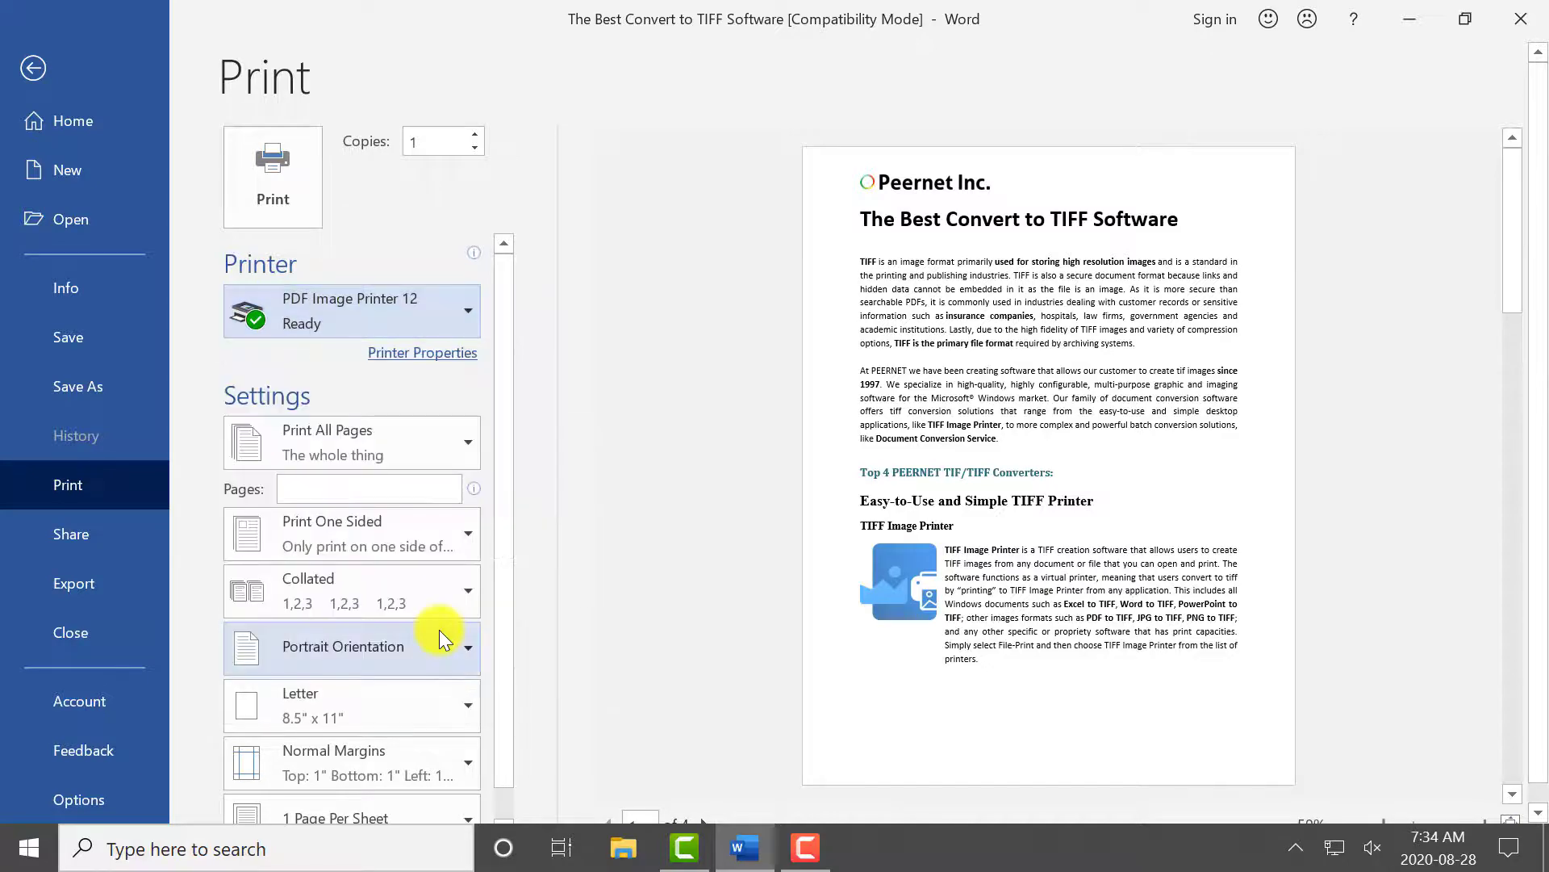
{"action": "left_click", "coordinate": [303, 181]}
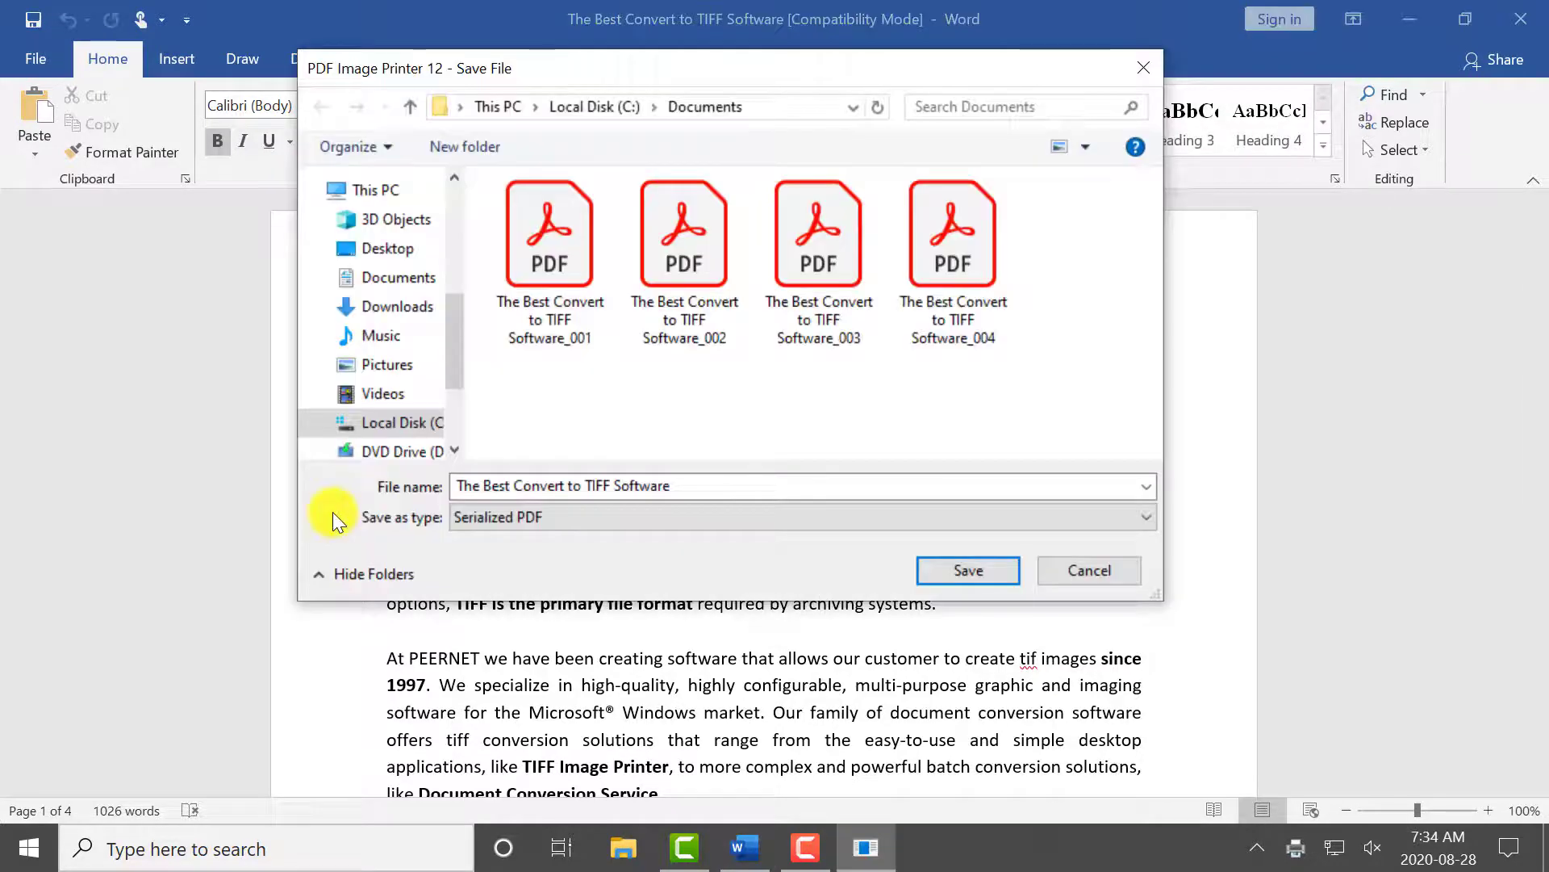
- Save this print in C:\Documents under the same base name, "The Best Convert to TIFF Software", as Serialized PDF
{"action": "left_click", "coordinate": [758, 114]}
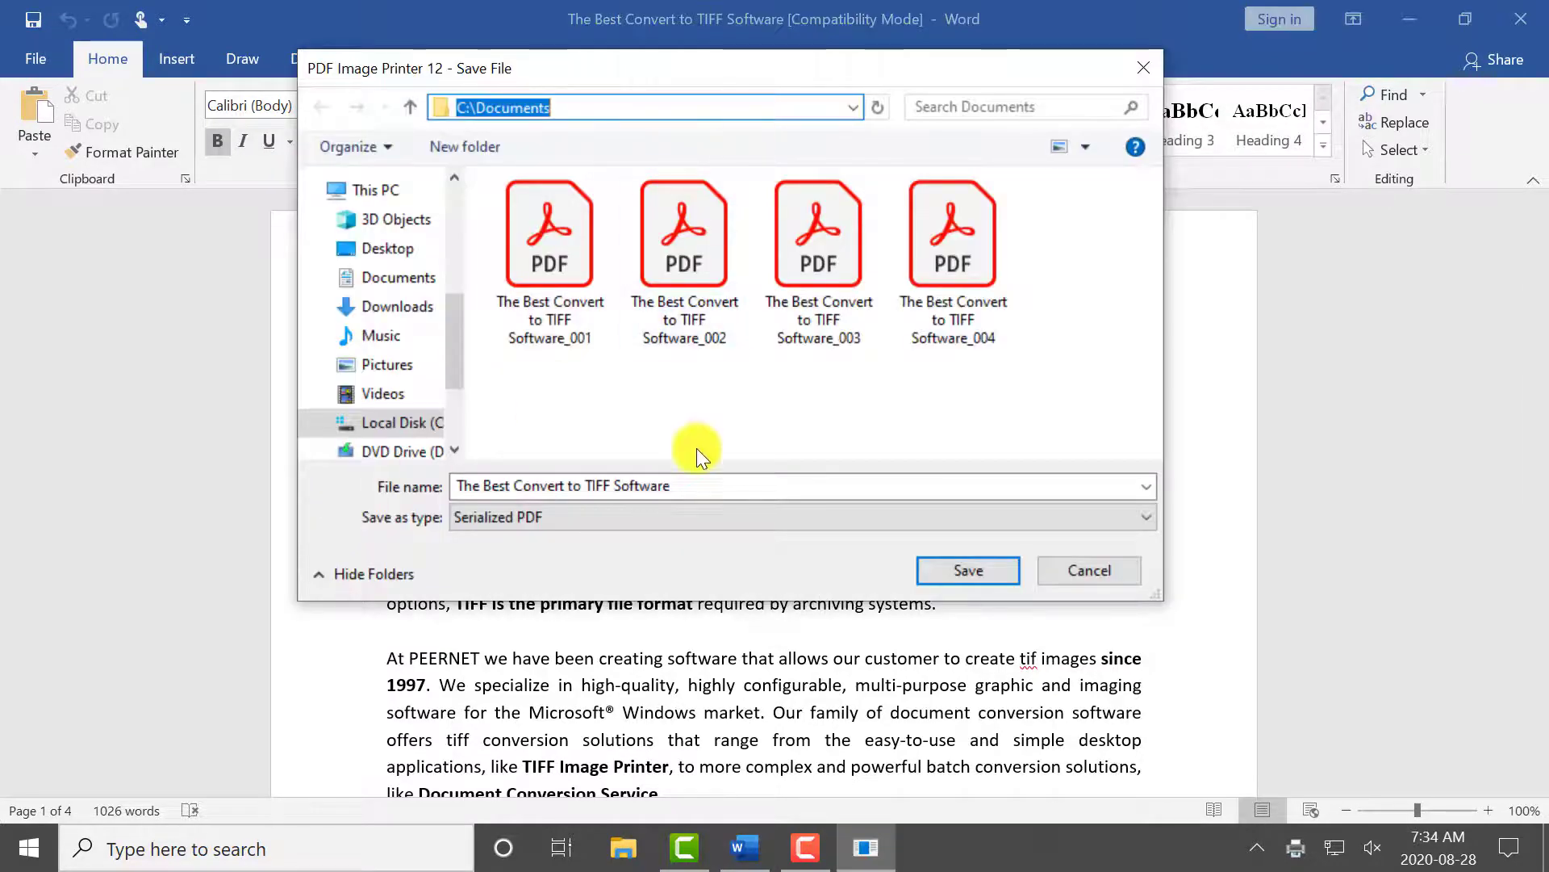
{"action": "left_click", "coordinate": [687, 487]}
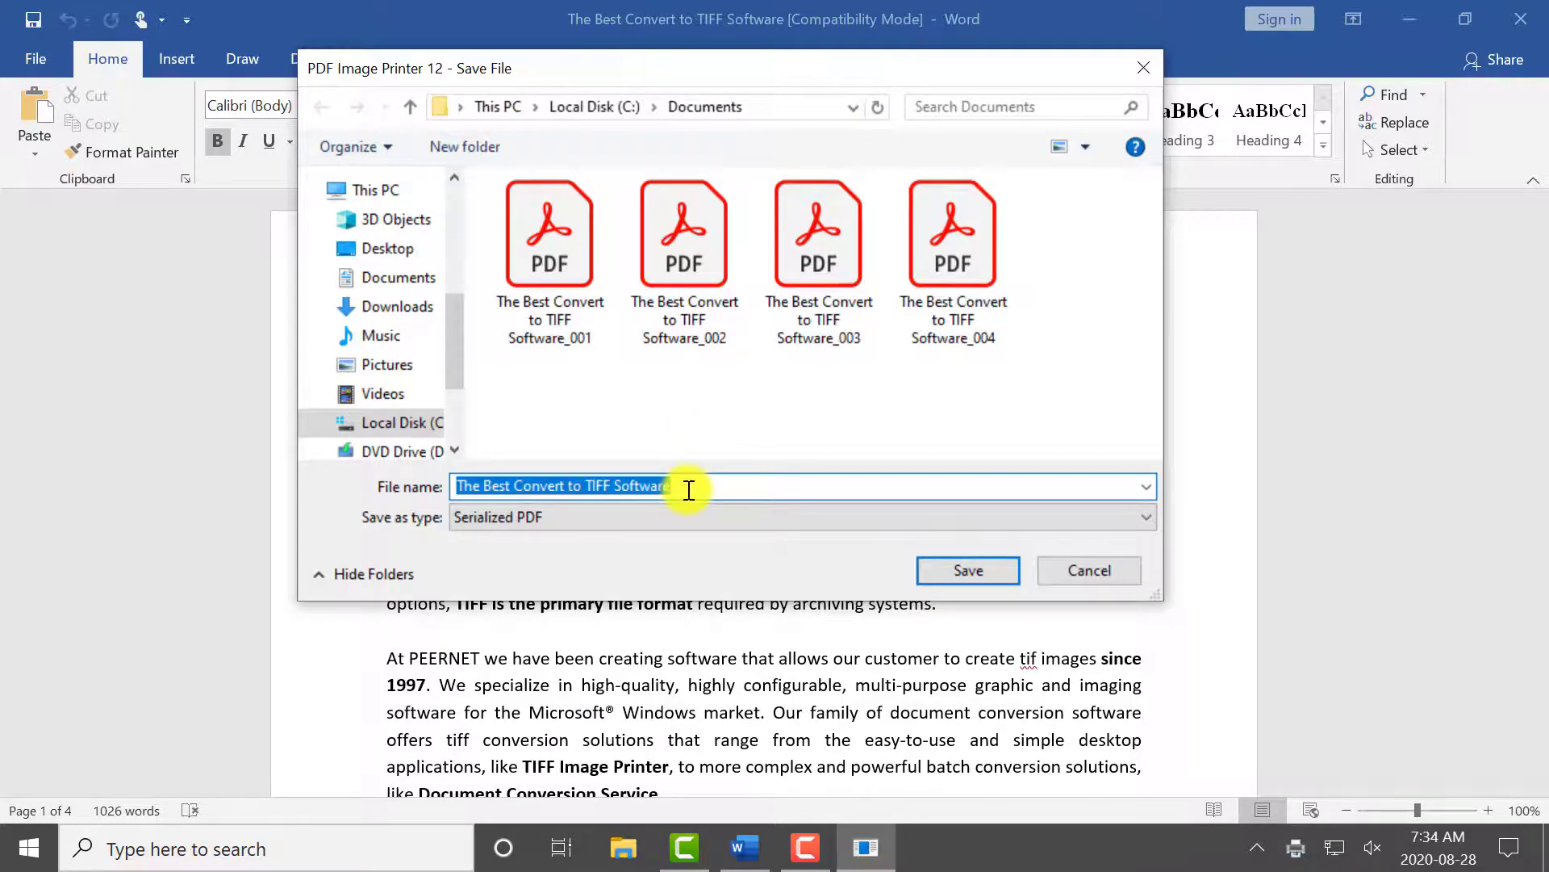
{"action": "left_click", "coordinate": [1001, 573]}
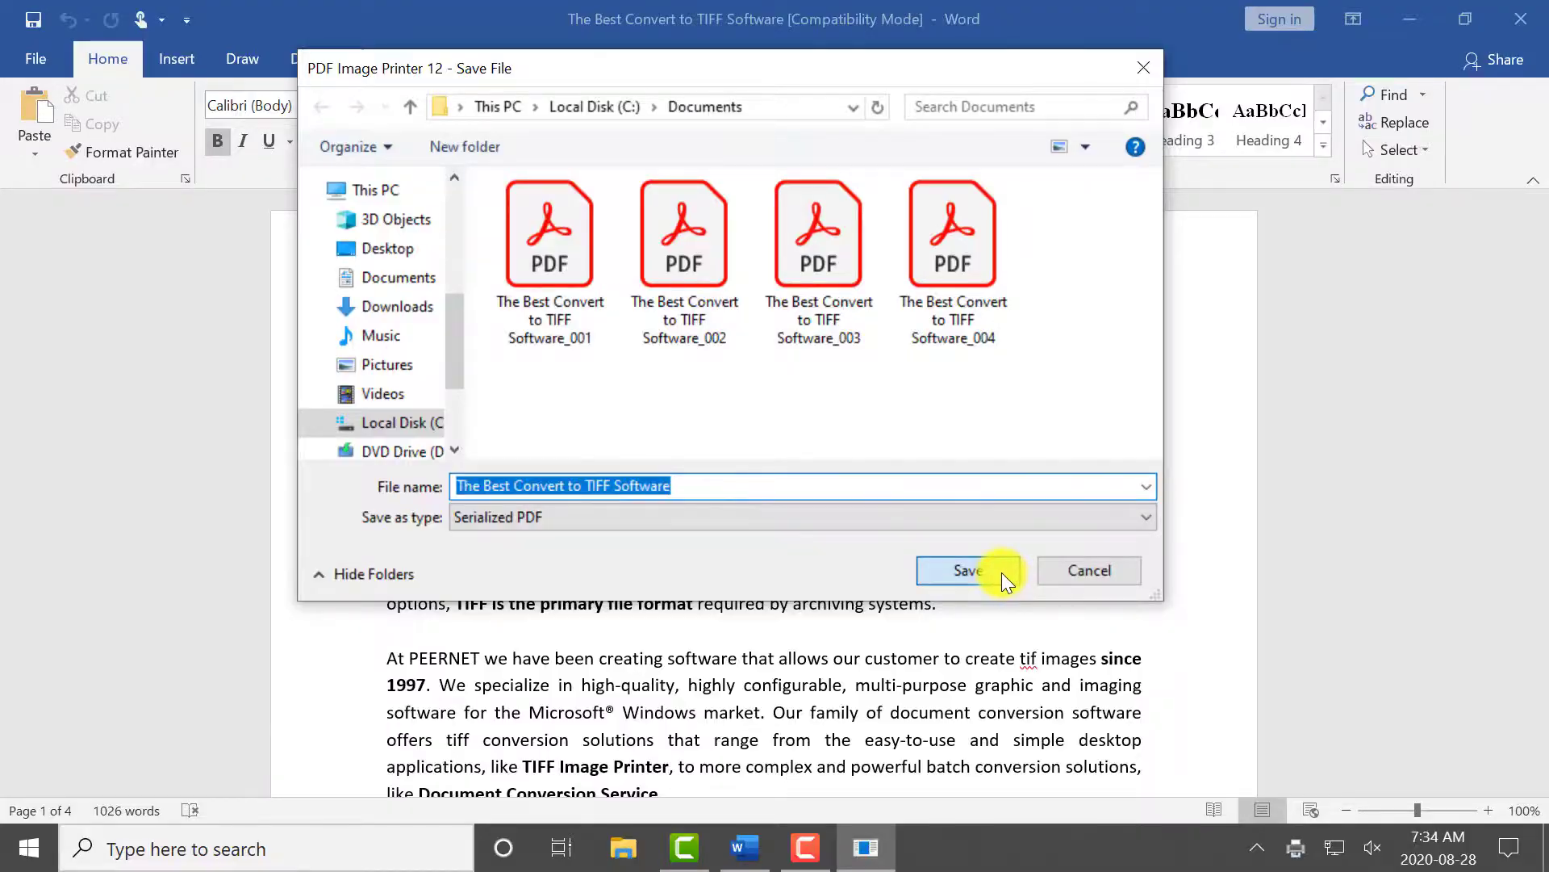